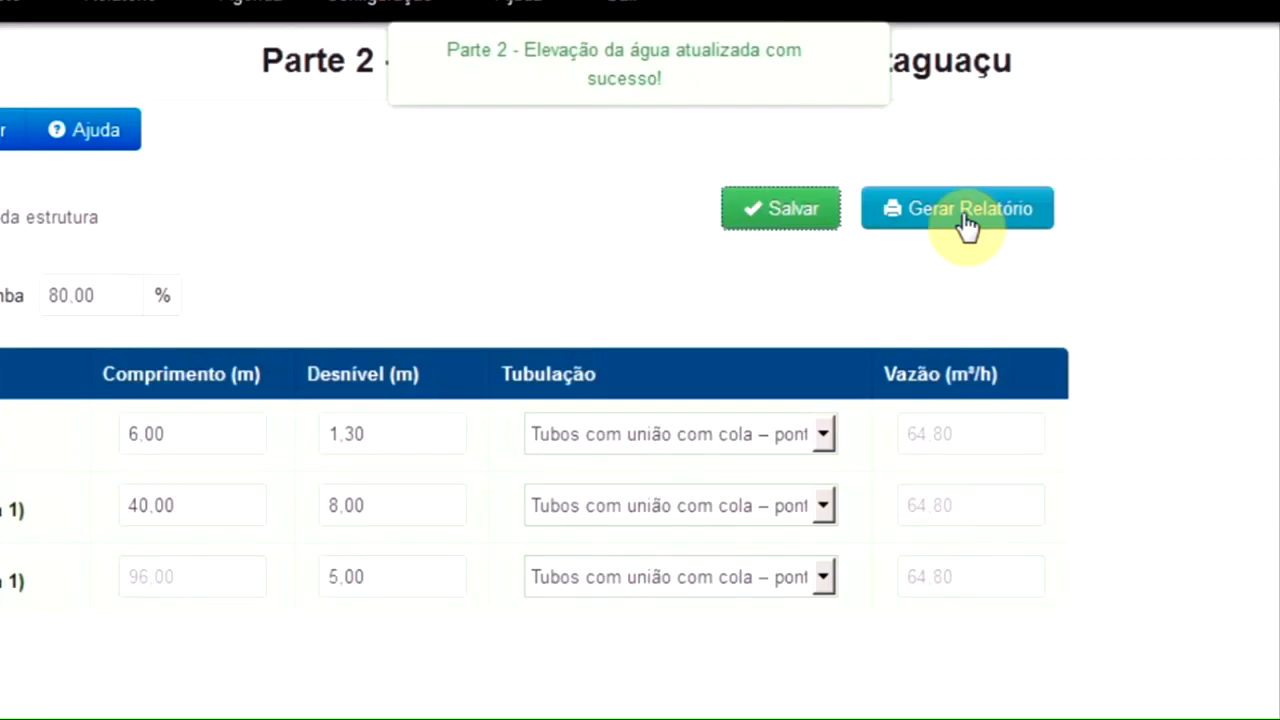
# - Generate the Fazenda Itaguaçu report and examine its pump values, pipe section table and Noruega 1 project data
pyautogui.click(966, 223)
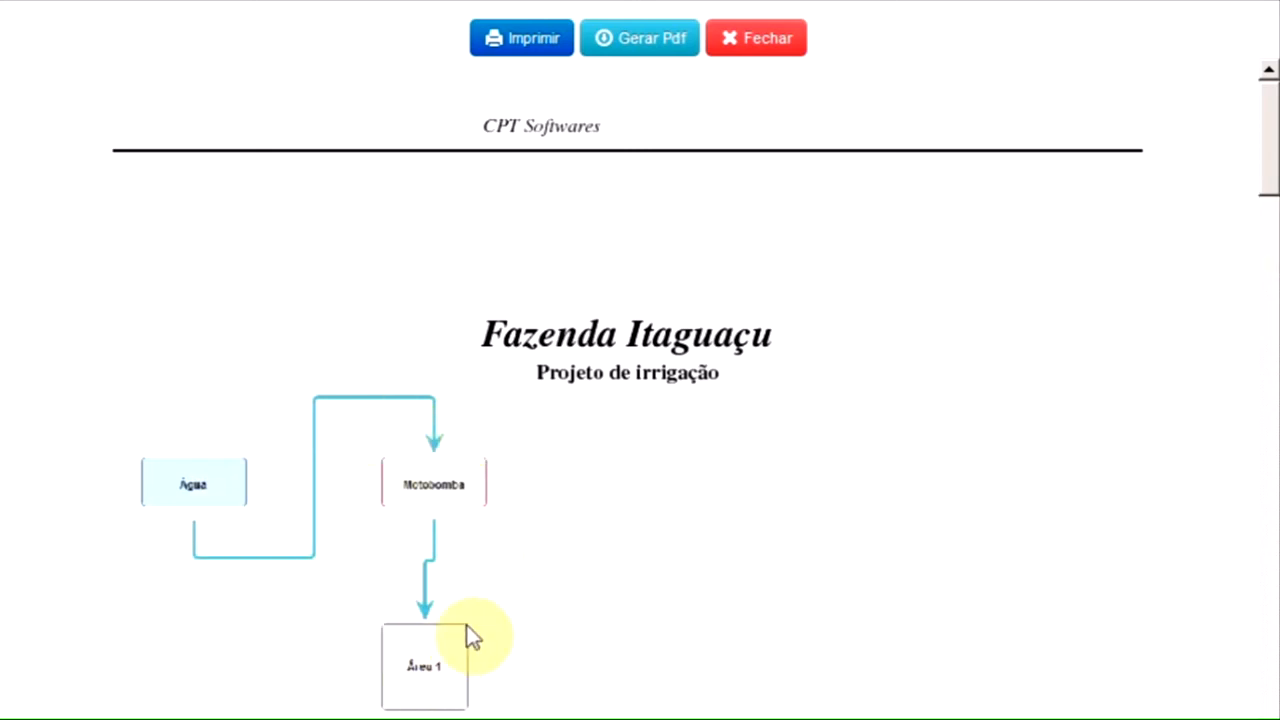
pyautogui.moveTo(1272, 168); pyautogui.dragTo(1272, 215)
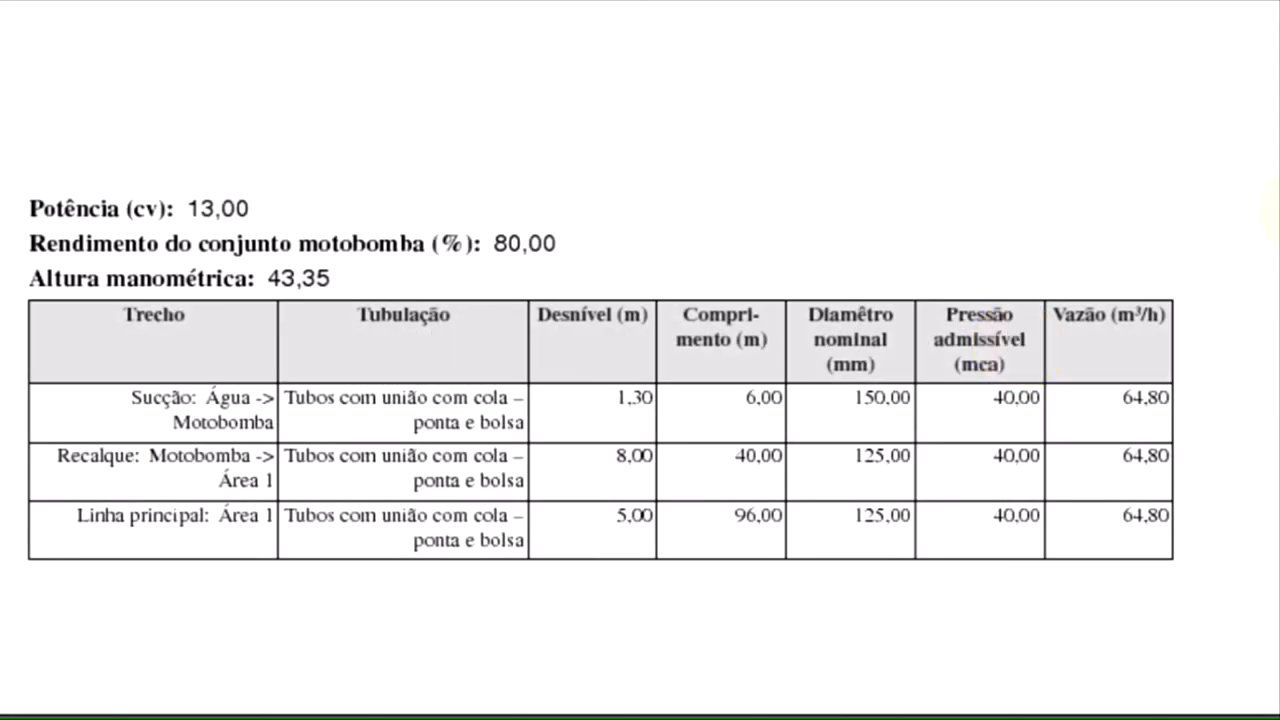
pyautogui.scroll(-3, 640, 360)
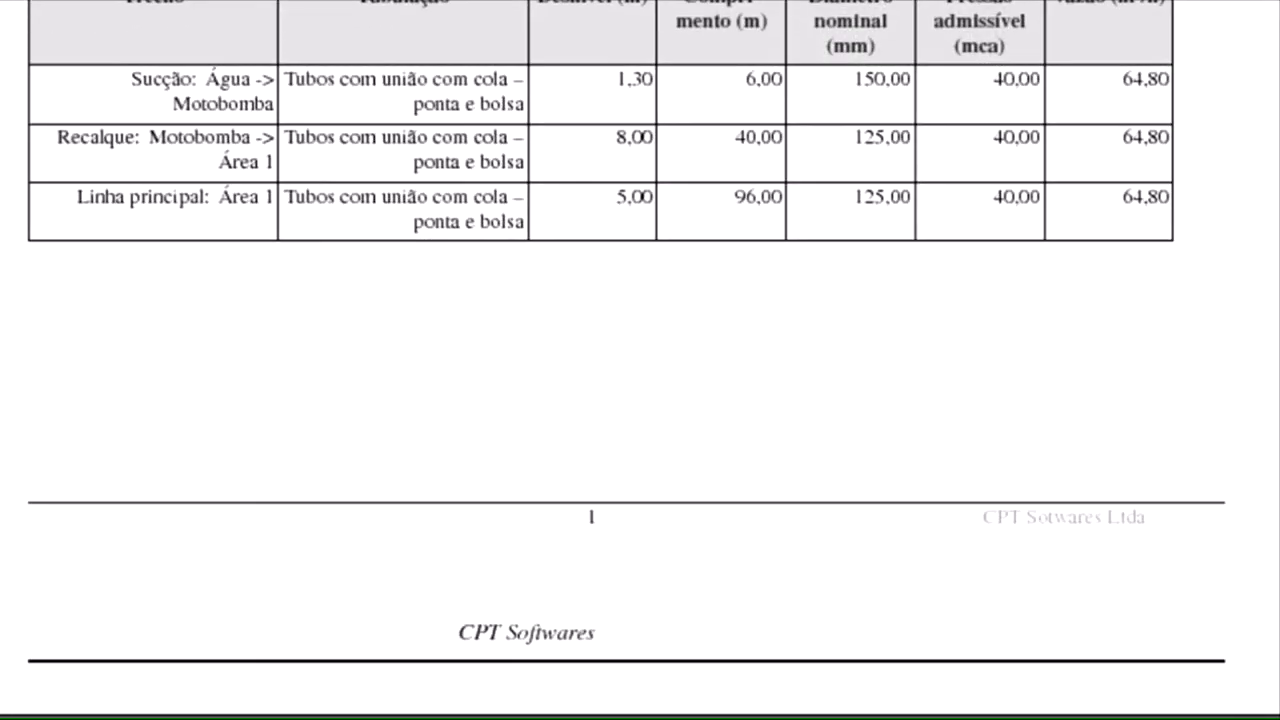
pyautogui.scroll(3, 640, 360)
pyautogui.scroll(-10, 640, 360)
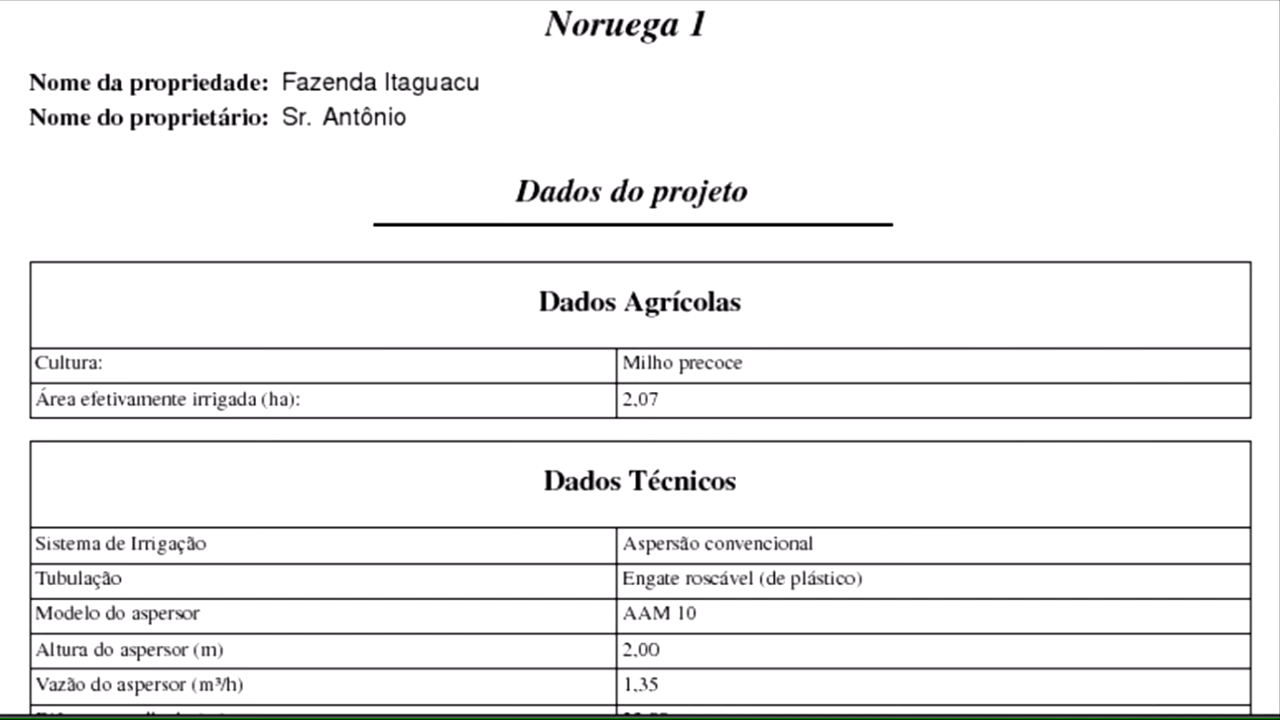
pyautogui.scroll(-4, 640, 360)
pyautogui.scroll(1, 640, 360)
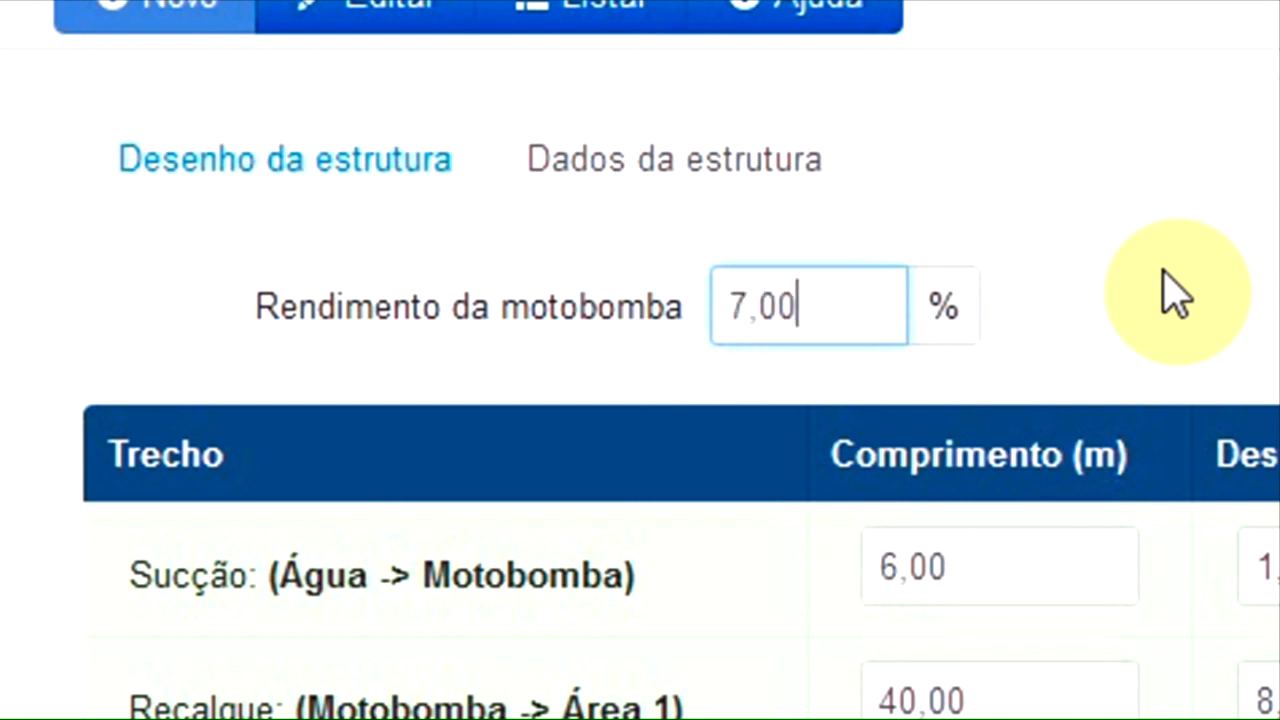
# - Set the Rendimento da motobomba to 70,00 % and save the water elevation project
pyautogui.write('0')
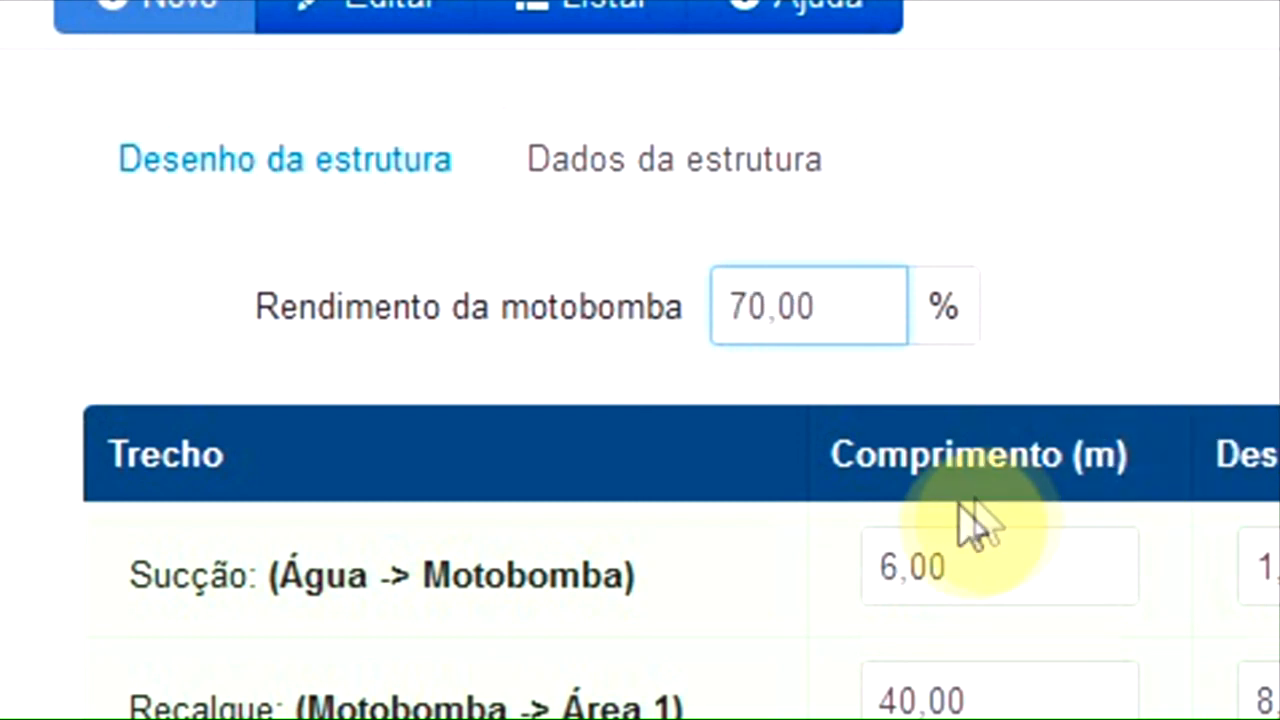
pyautogui.press('Tab')
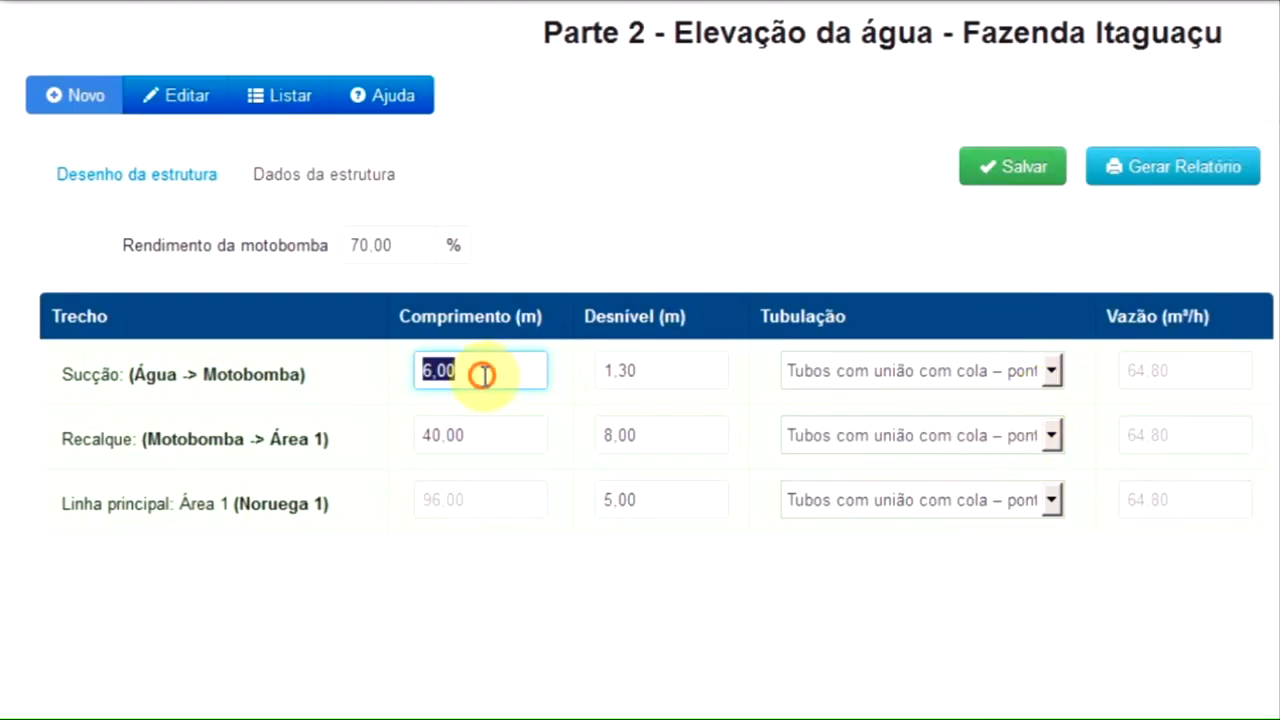
pyautogui.click(486, 371)
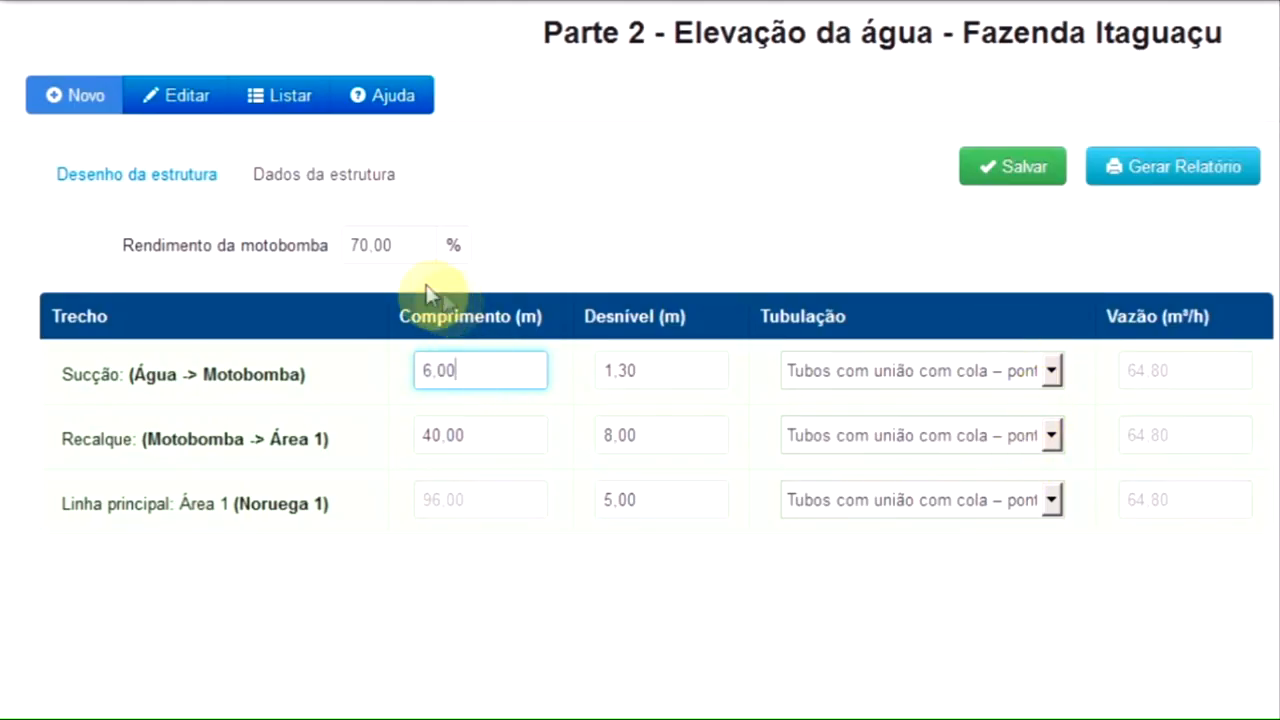
pyautogui.click(412, 245)
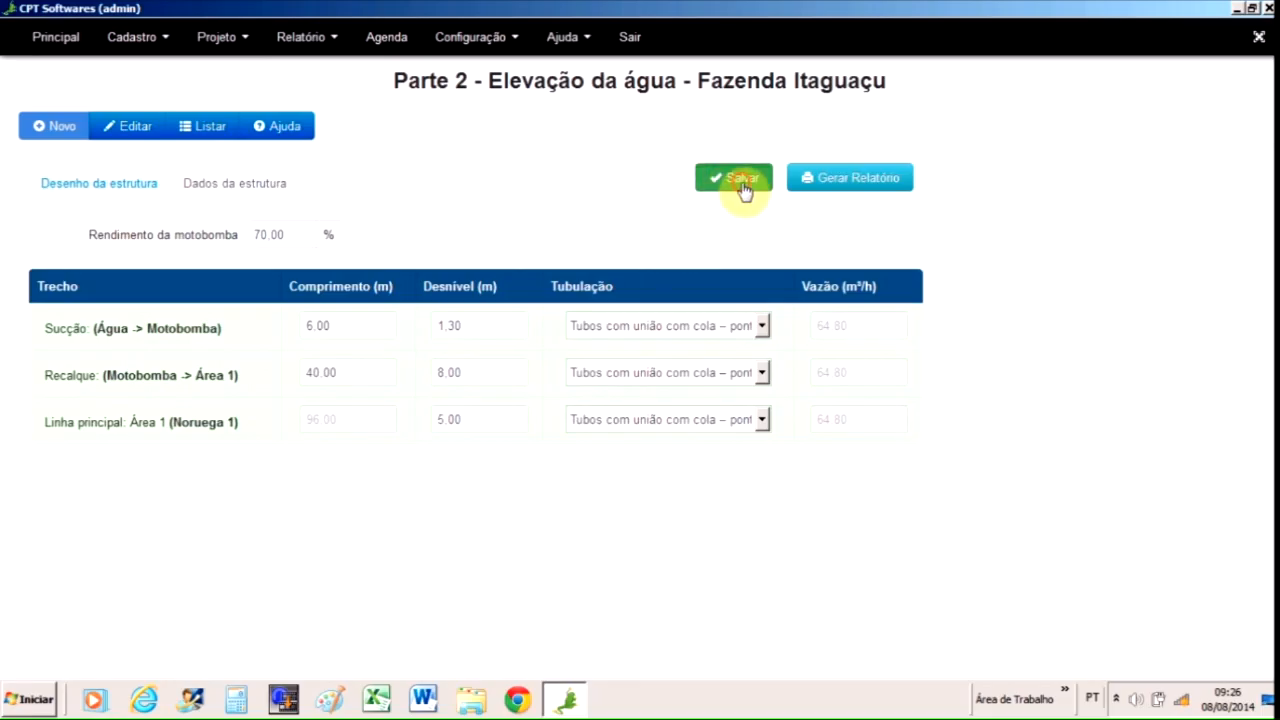
pyautogui.click(743, 188)
# - Generate the report again and check the pump power and pipe section table for the 70 % efficiency
pyautogui.click(855, 183)
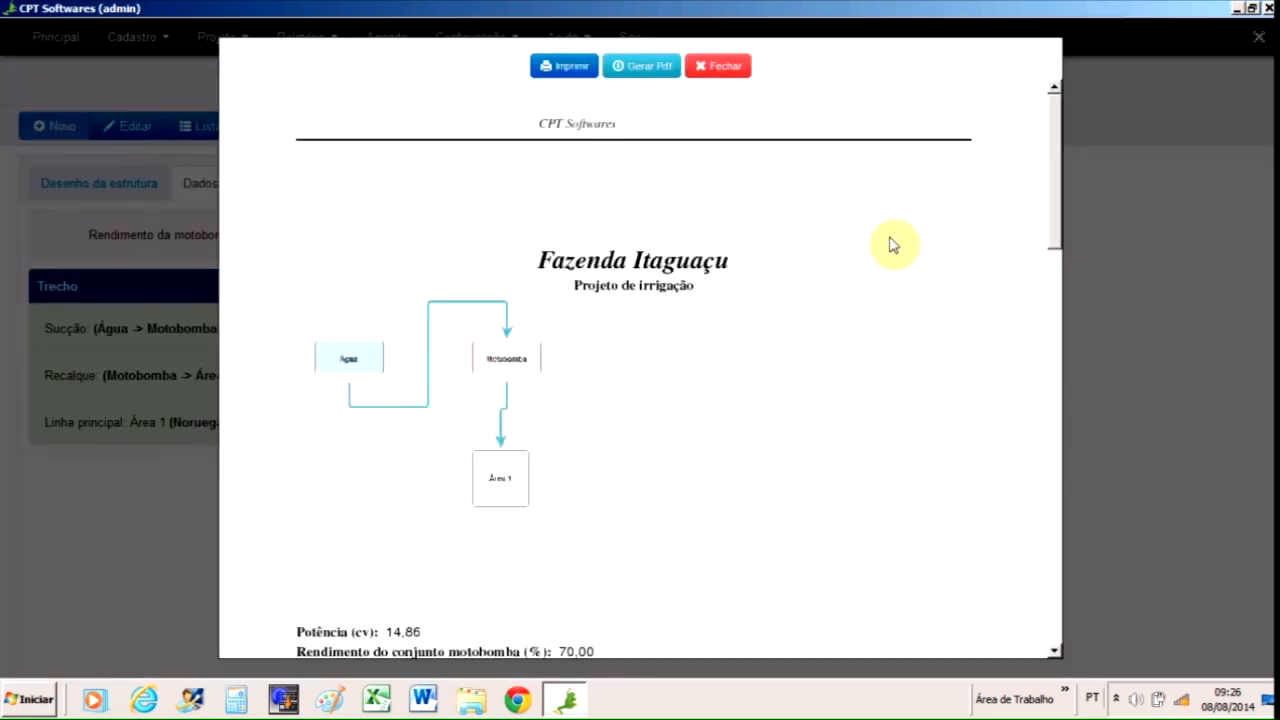
pyautogui.moveTo(1058, 143); pyautogui.dragTo(1041, 203)
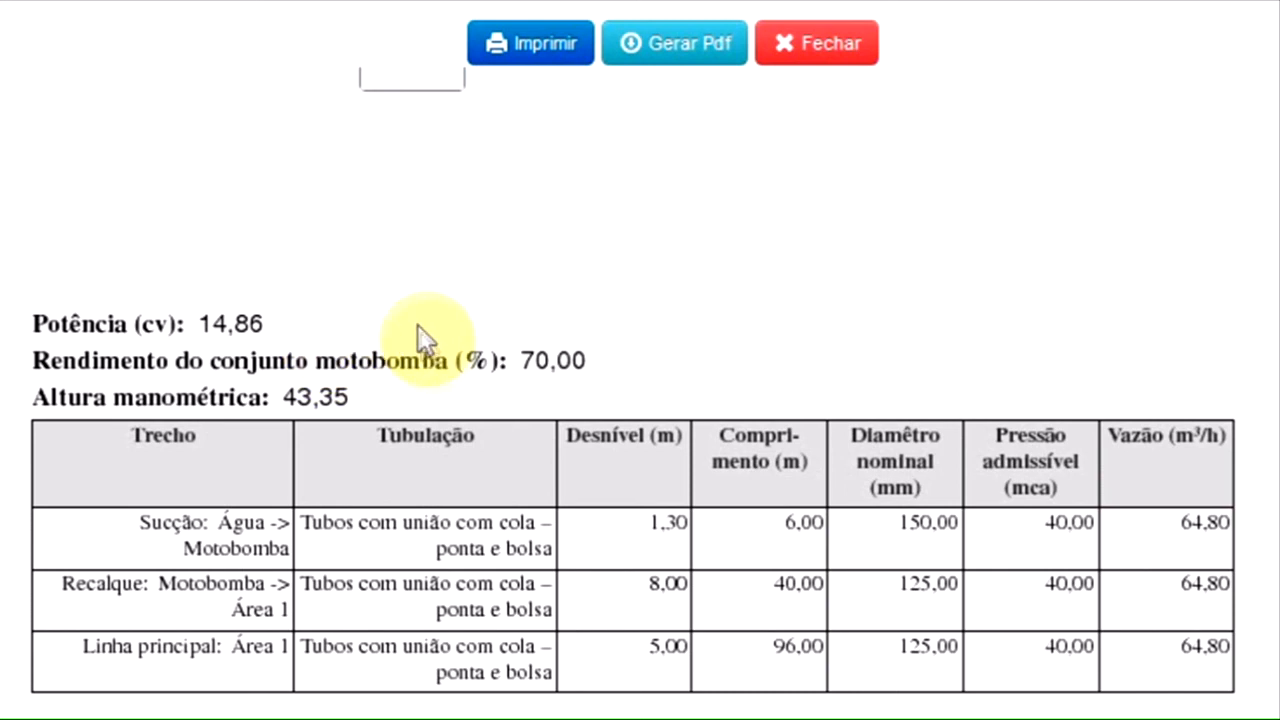
pyautogui.scroll(-1, 1098, 576)
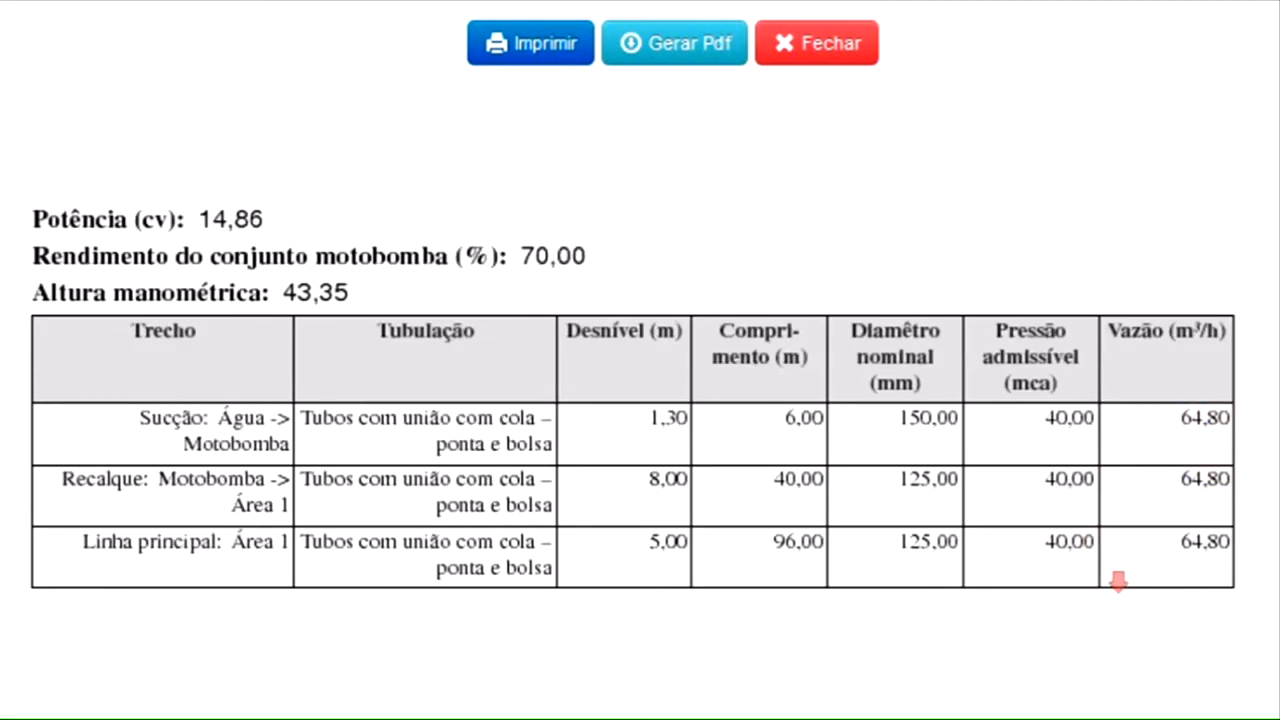
pyautogui.scroll(-10, 640, 400)
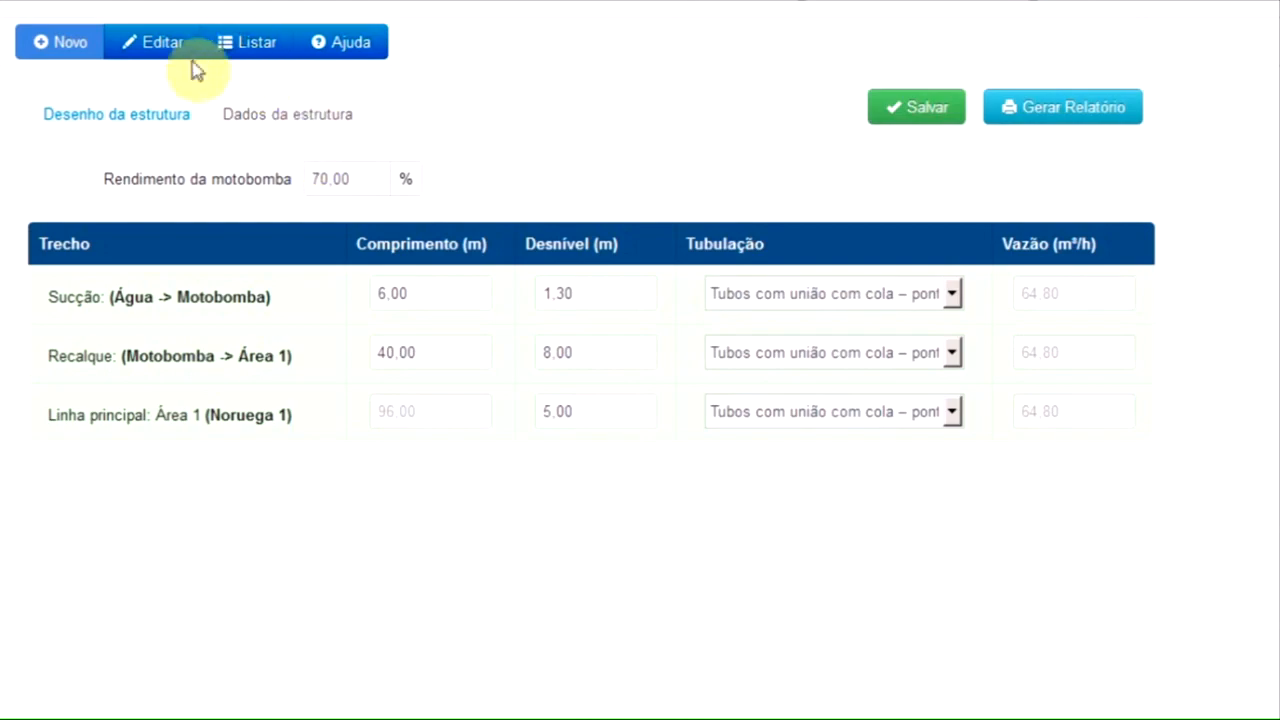
# - Edit the water elevation project to add Noruega 2 to its Distribuição da água
pyautogui.click(152, 48)
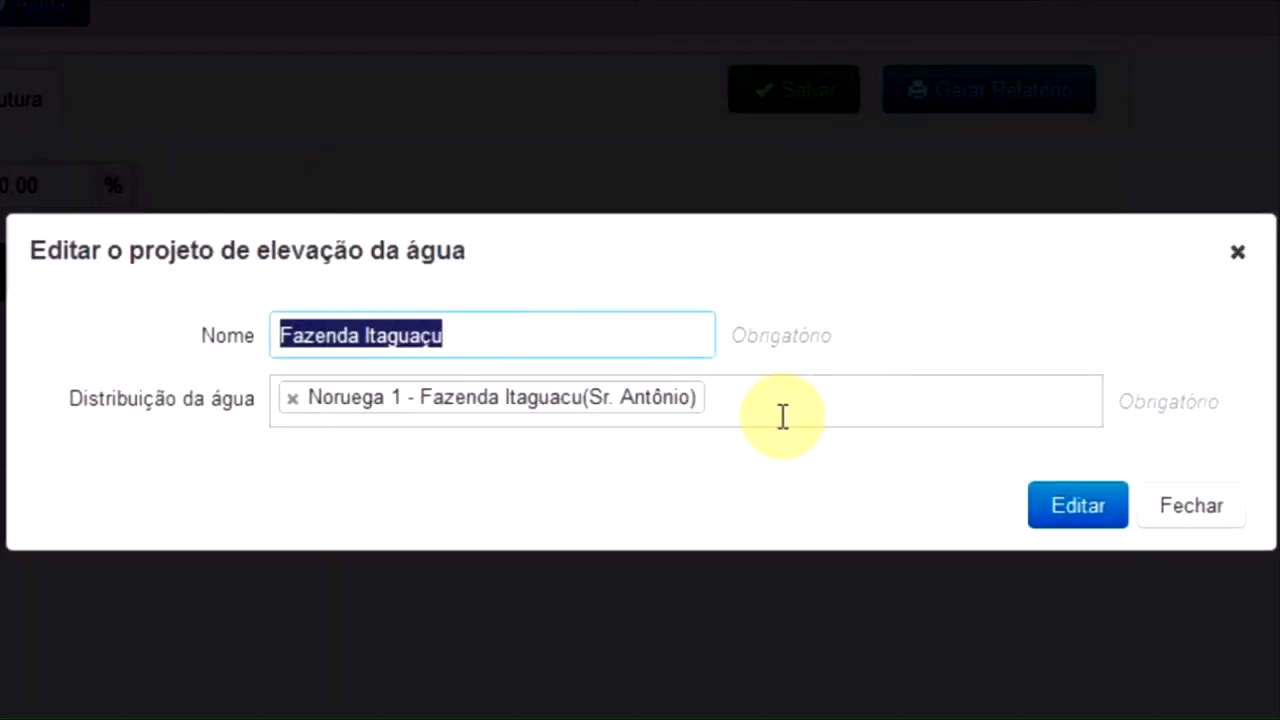
pyautogui.click(905, 341)
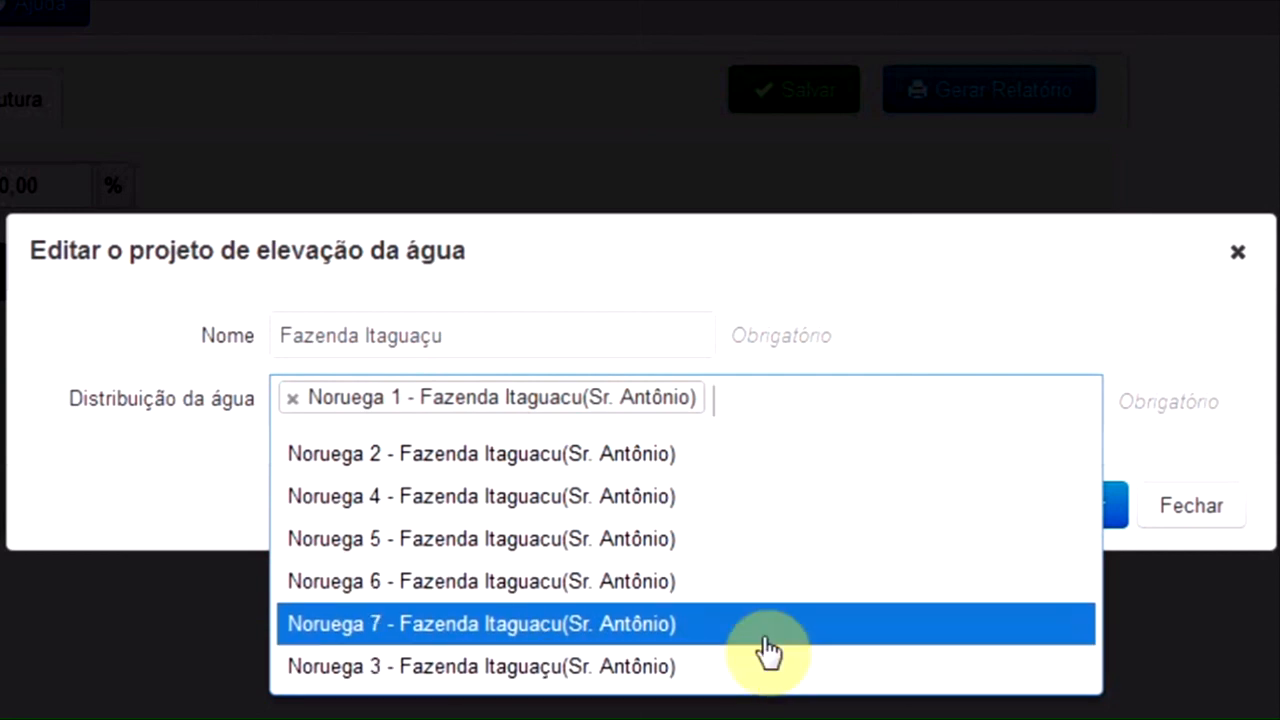
pyautogui.click(728, 468)
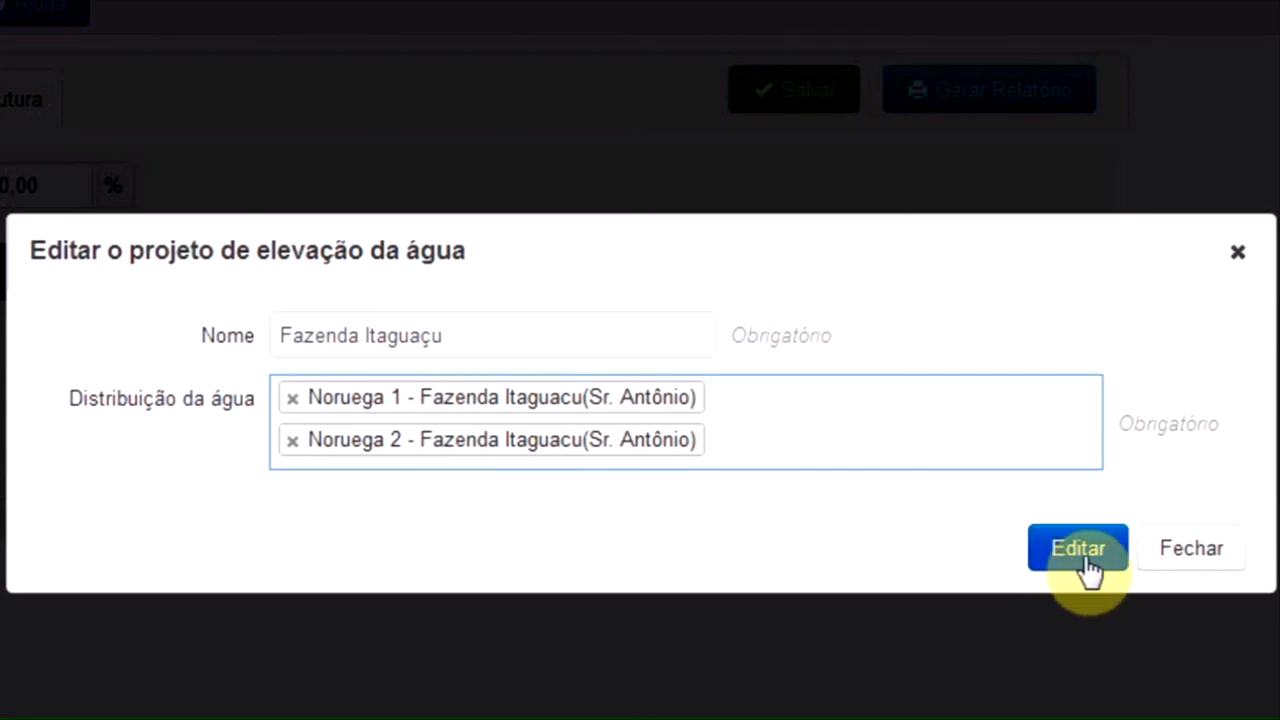
pyautogui.click(1081, 556)
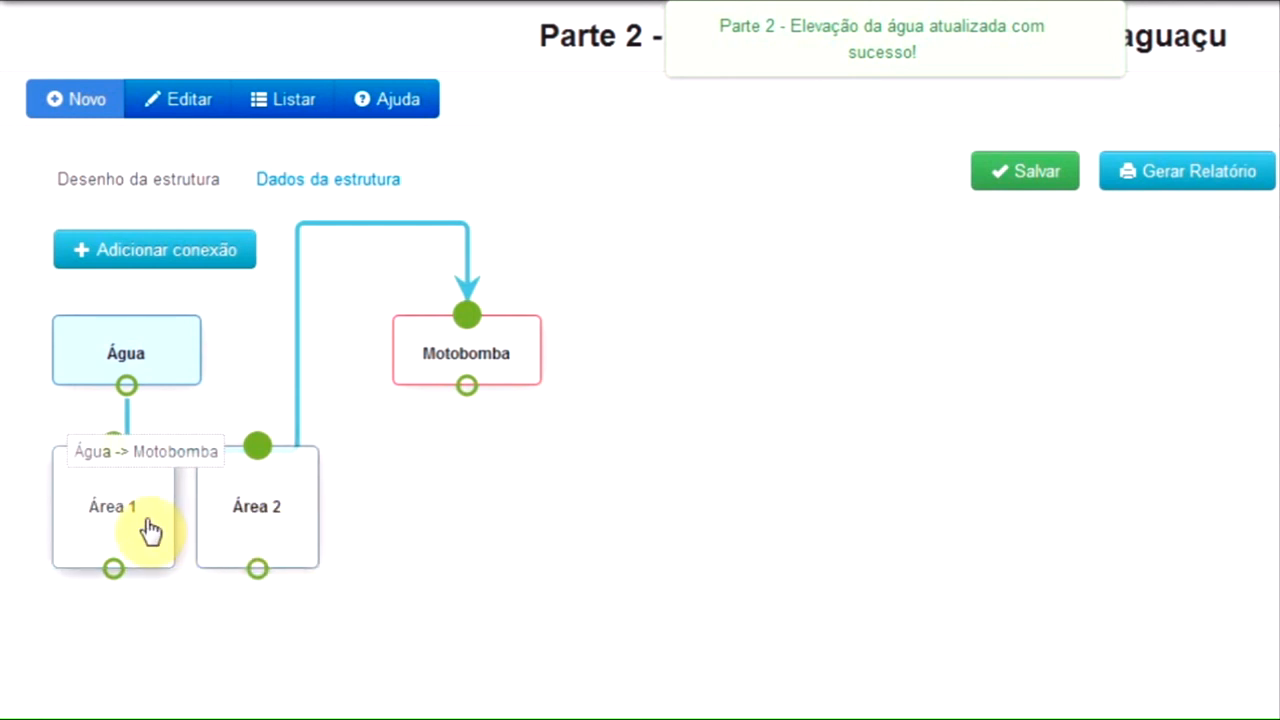
# - Arrange the structure drawing with Área 1 beneath the Motobomba and Área 2 apart to the right of Área 1
pyautogui.moveTo(148, 524); pyautogui.dragTo(174, 655)
pyautogui.moveTo(266, 516); pyautogui.dragTo(376, 648)
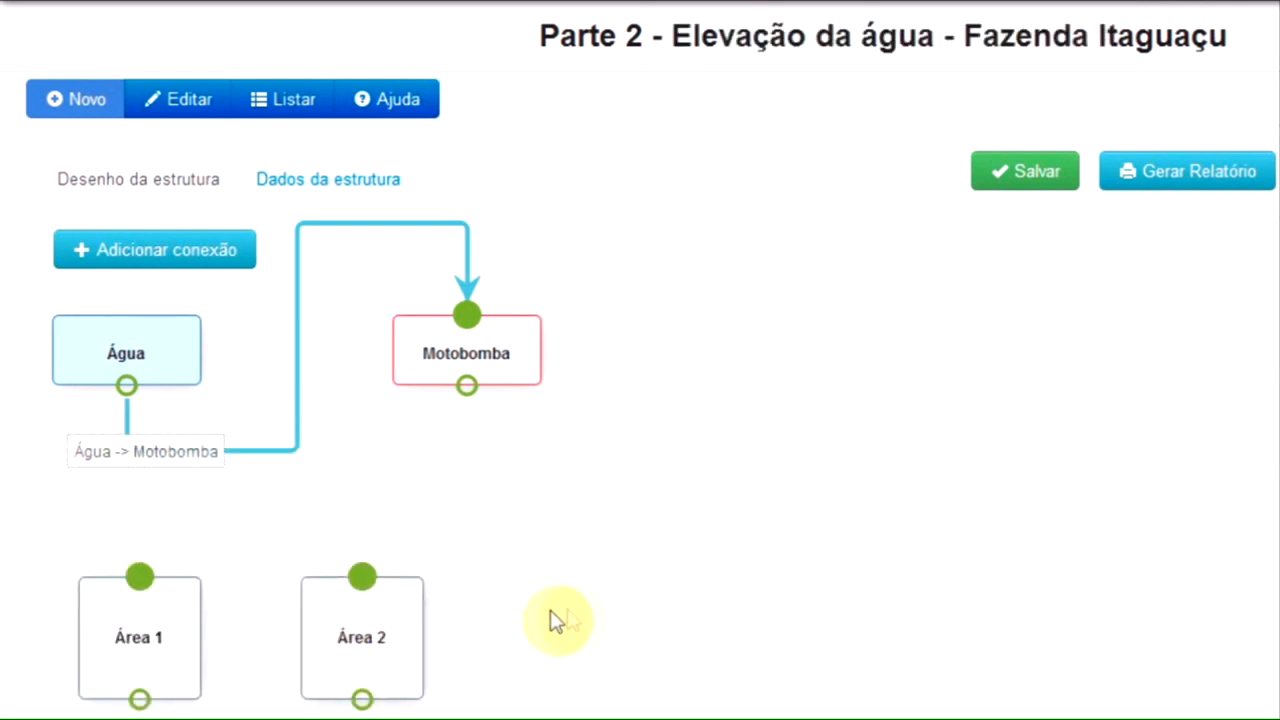
pyautogui.moveTo(388, 648); pyautogui.dragTo(674, 643)
pyautogui.moveTo(134, 643); pyautogui.dragTo(446, 594)
pyautogui.moveTo(446, 643); pyautogui.dragTo(443, 569)
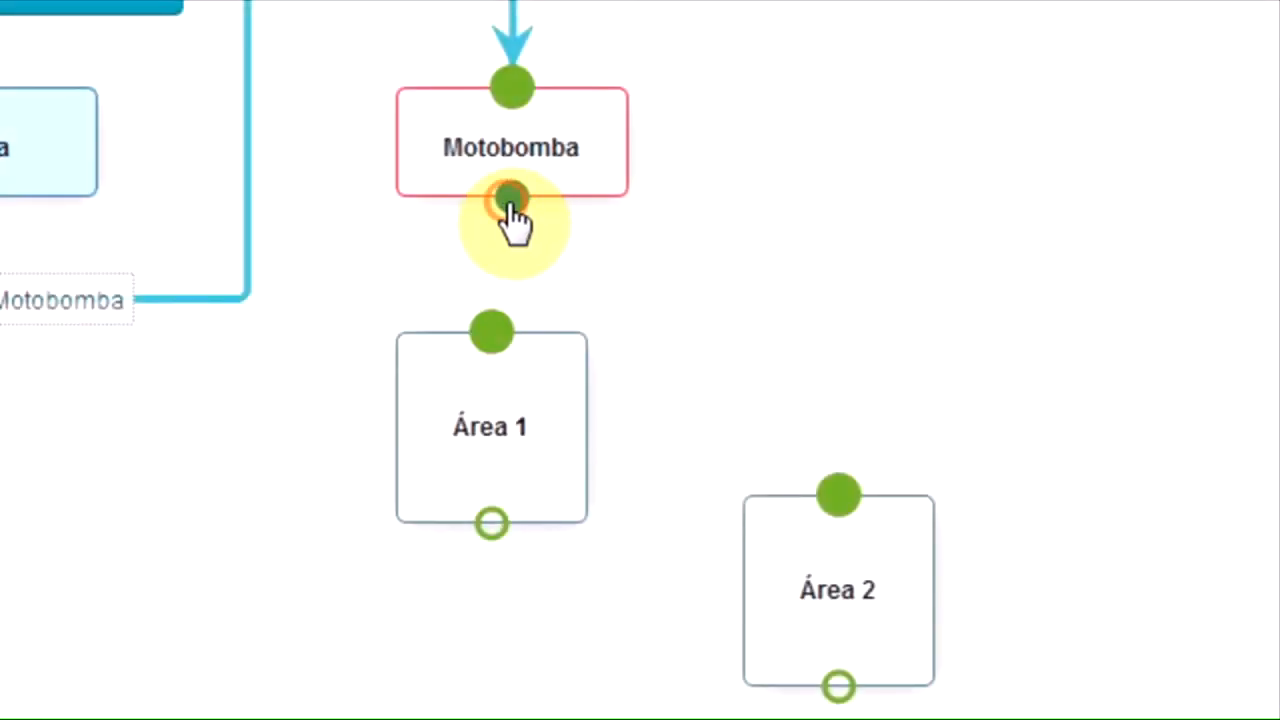
# - Connect Motobomba to Área 1 and Área 1 to Área 2, with Área 1 moved slightly lower, and save the drawing
pyautogui.moveTo(510, 203); pyautogui.dragTo(492, 334)
pyautogui.moveTo(512, 503); pyautogui.dragTo(523, 551)
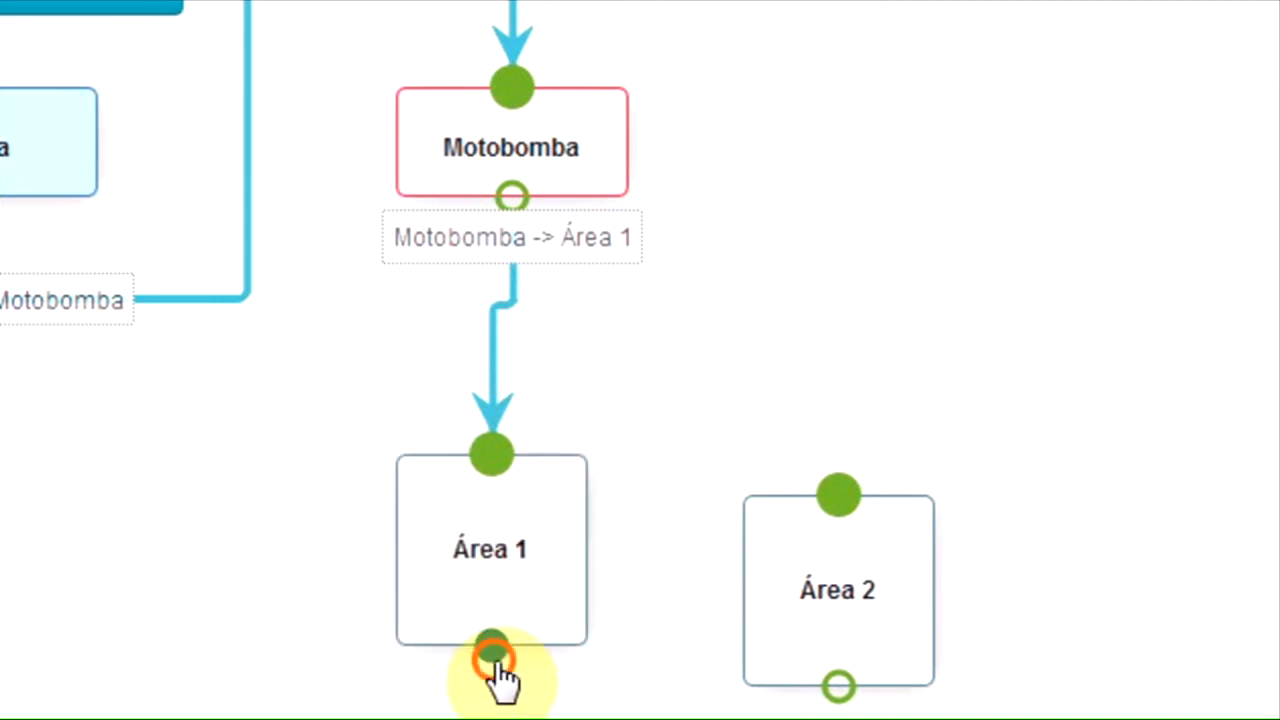
pyautogui.moveTo(492, 648); pyautogui.dragTo(833, 484)
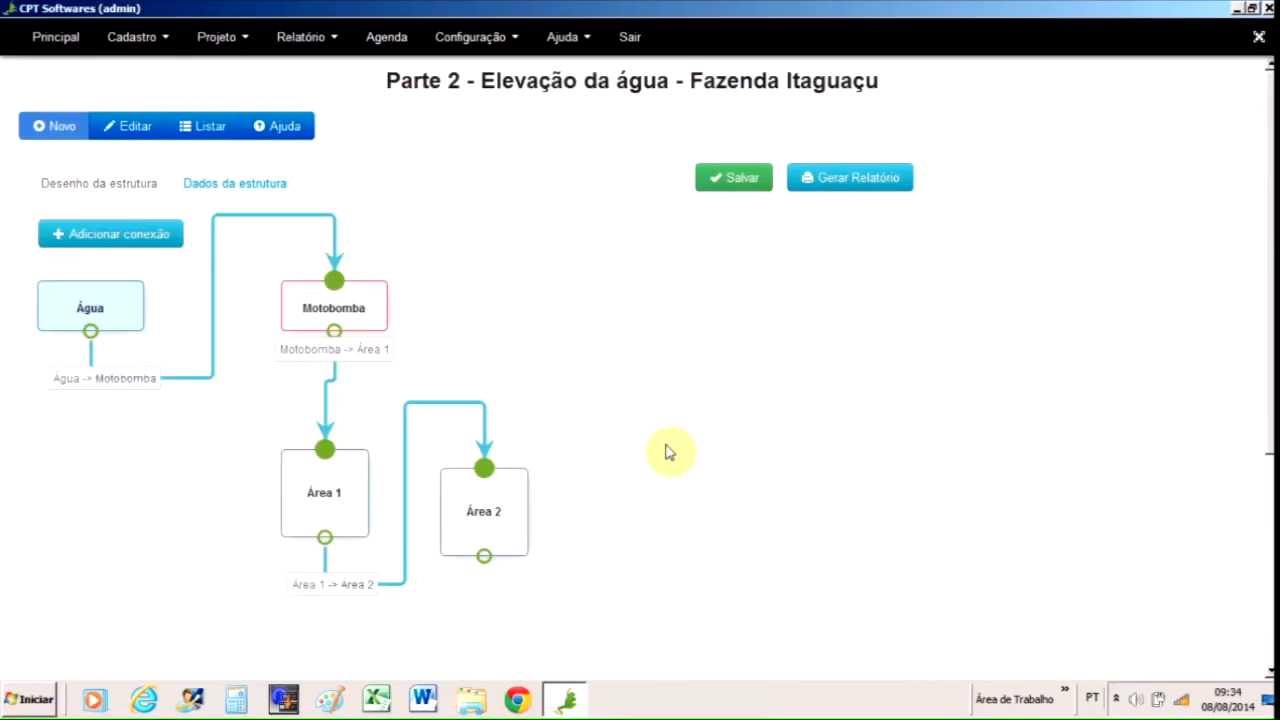
pyautogui.click(742, 189)
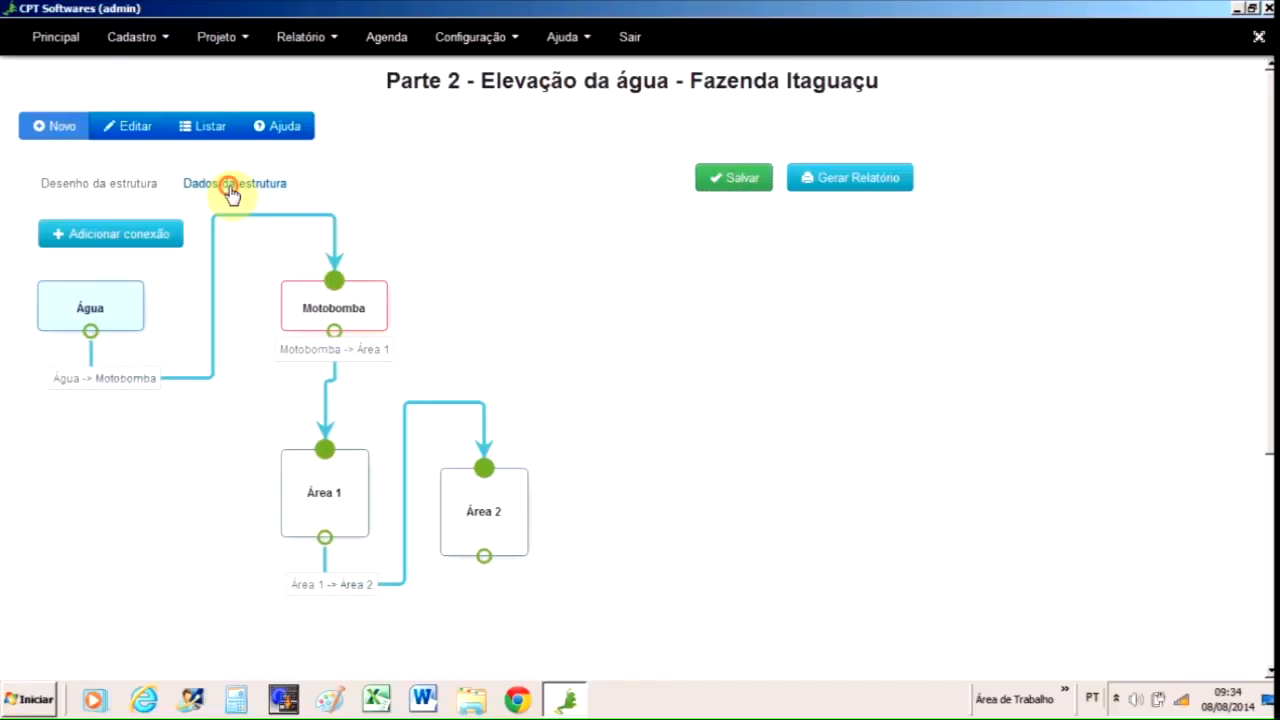
# - In the structure data, set the Área 2 main line (Noruega 2) to Desnível 5,00 m and pipe Engate tipo sela (metálico)
pyautogui.click(229, 190)
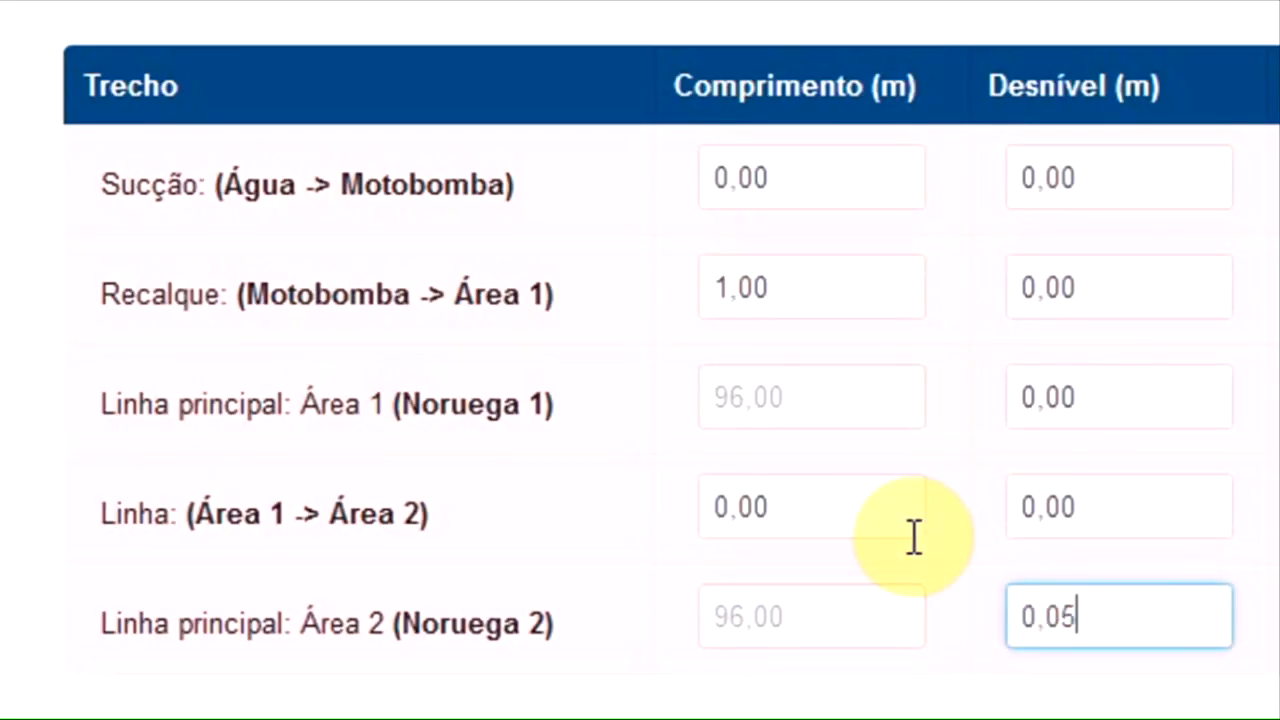
pyautogui.click(1220, 522)
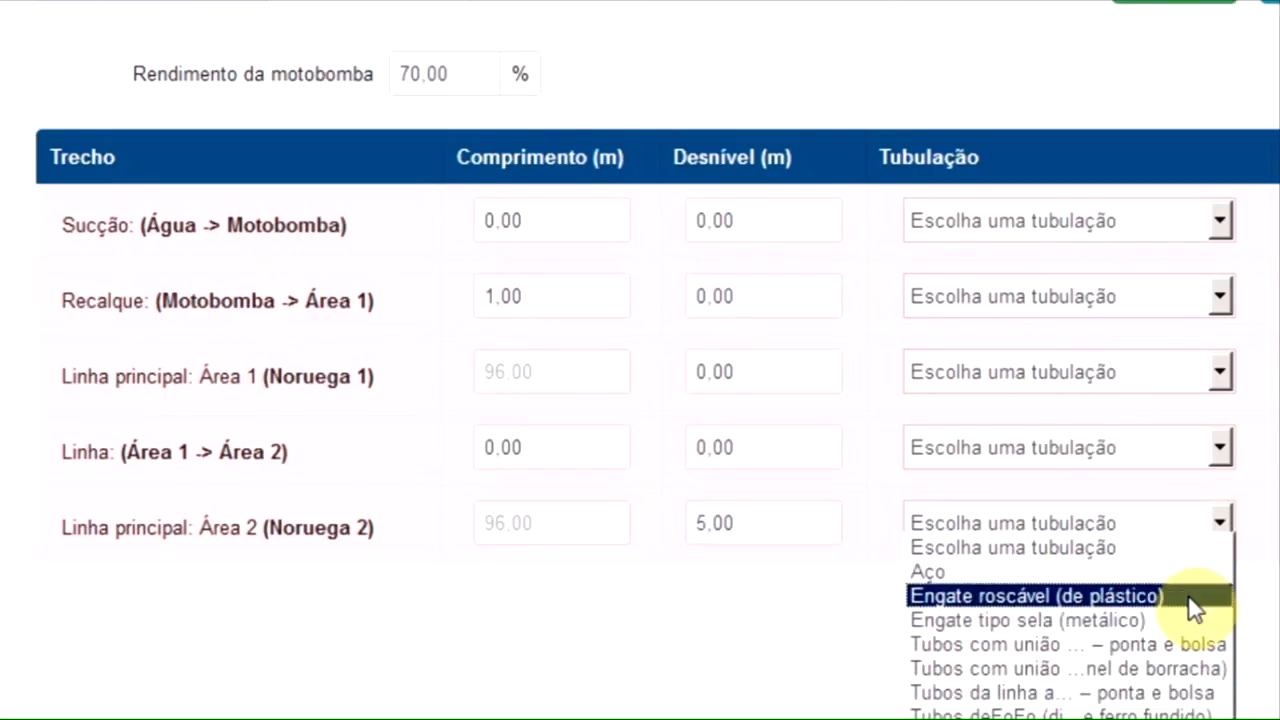
pyautogui.click(1179, 620)
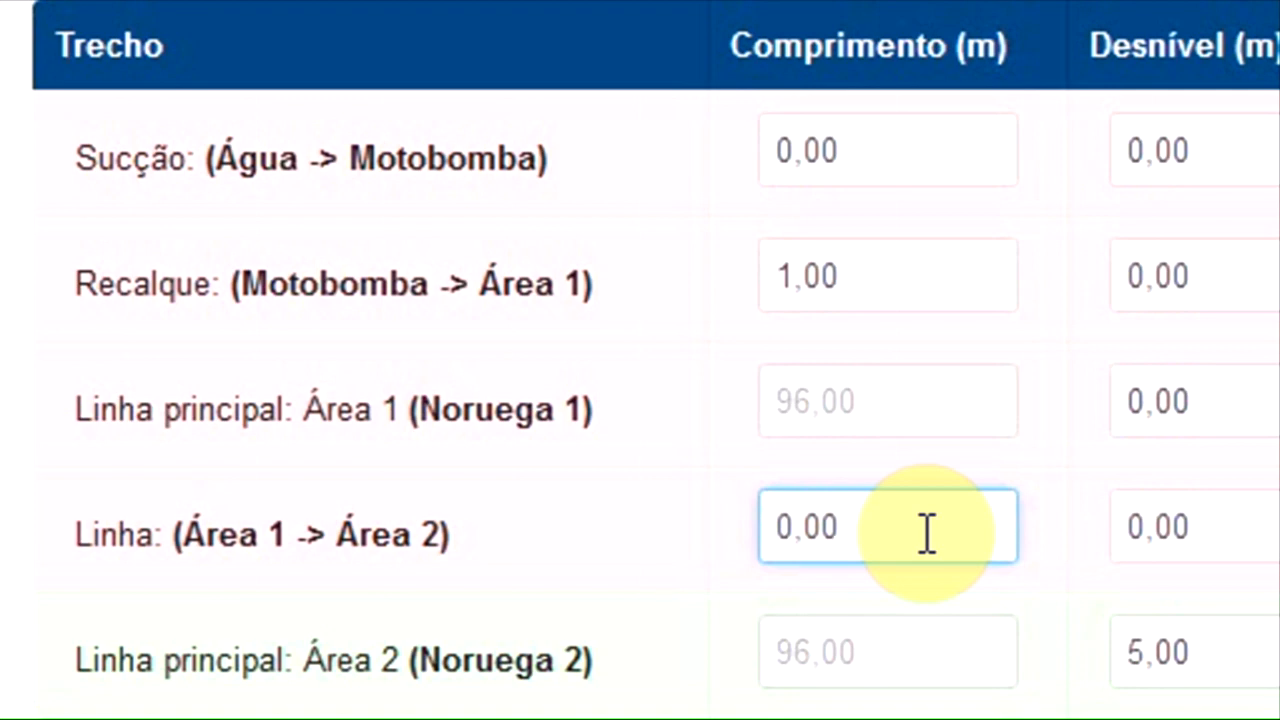
# - Set the Área 1 -> Área 2 line to Comprimento 30,00 m, Desnível 3,00 m and pipe Engate tipo sela (metálico)
pyautogui.write('00')
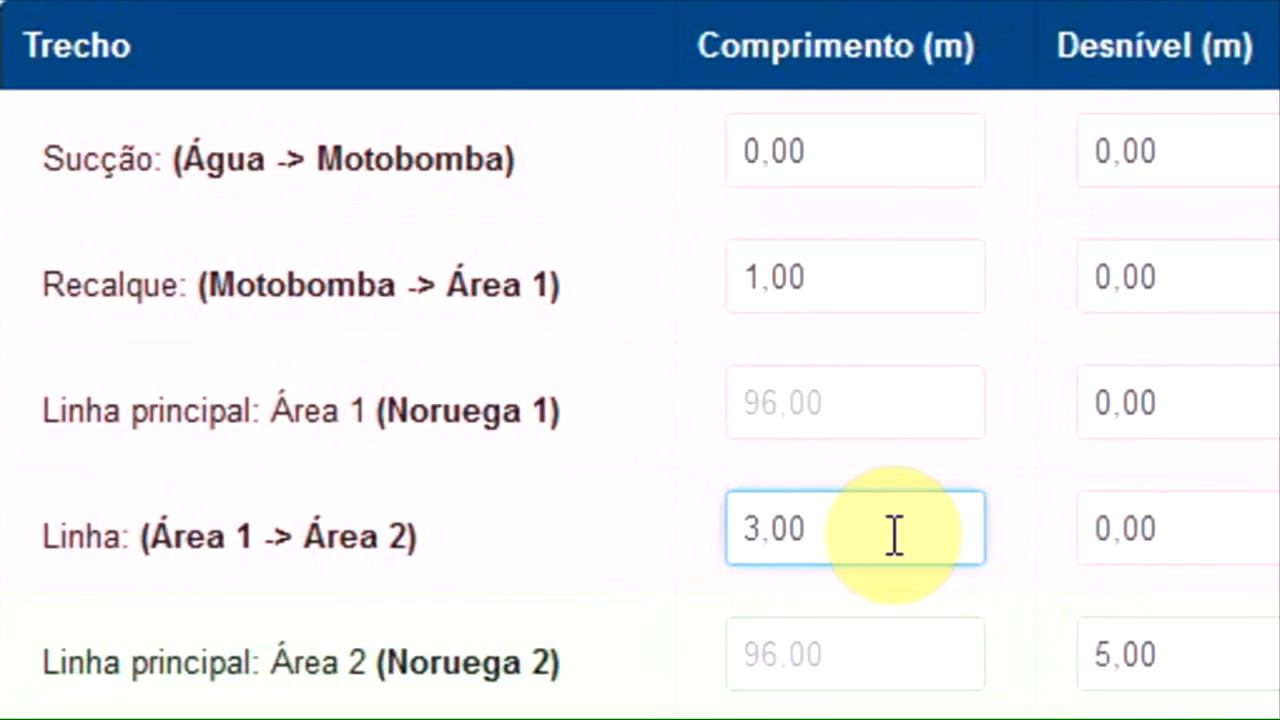
pyautogui.click(1230, 530)
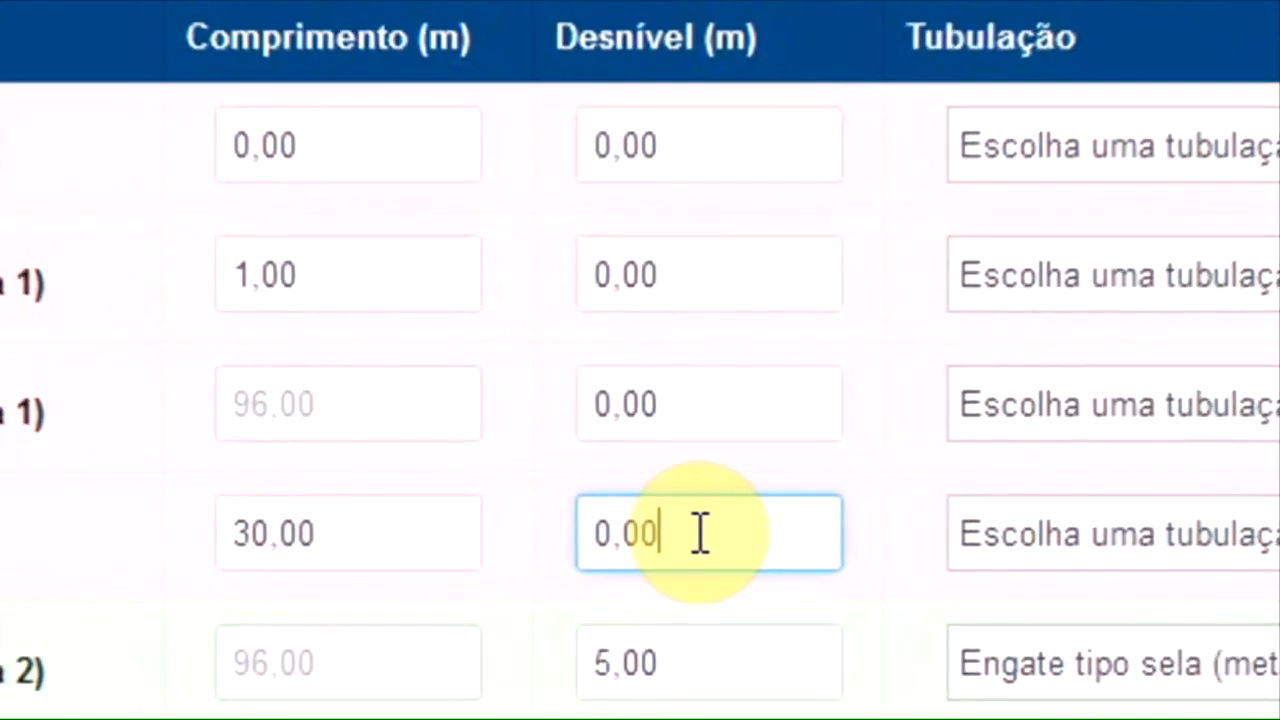
pyautogui.press('BackSpace')
pyautogui.write('3,')
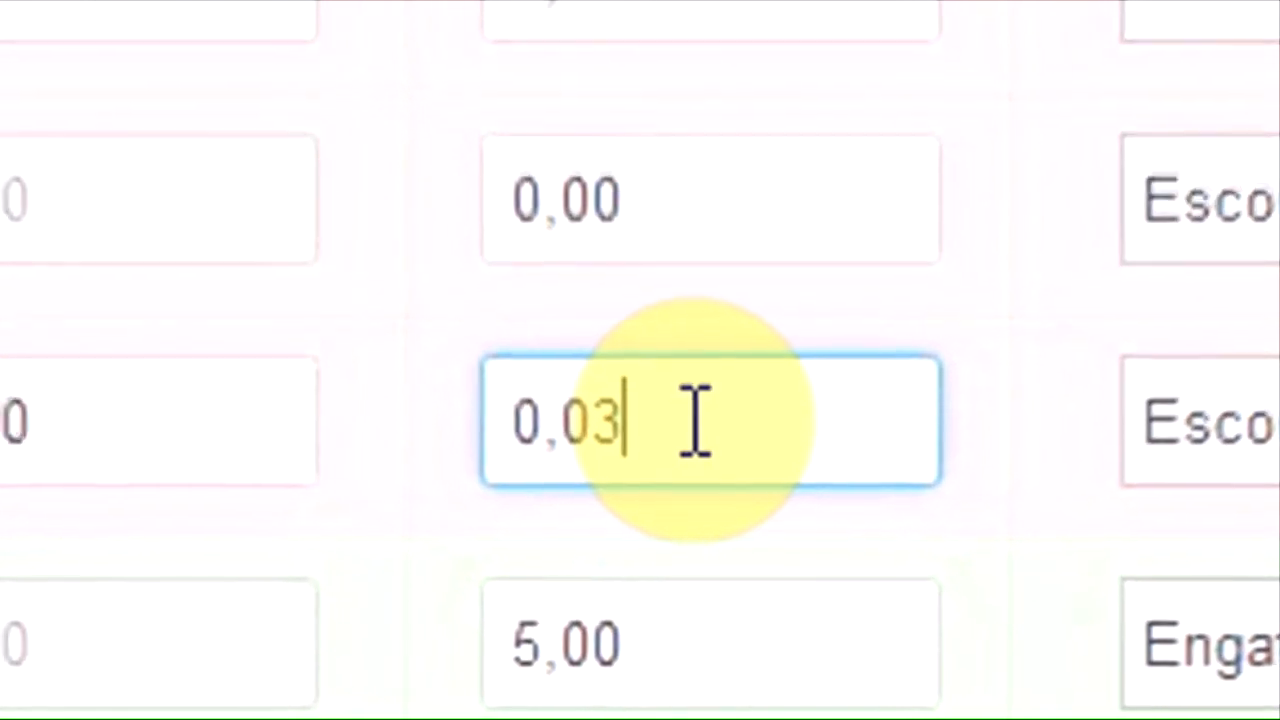
pyautogui.write('00')
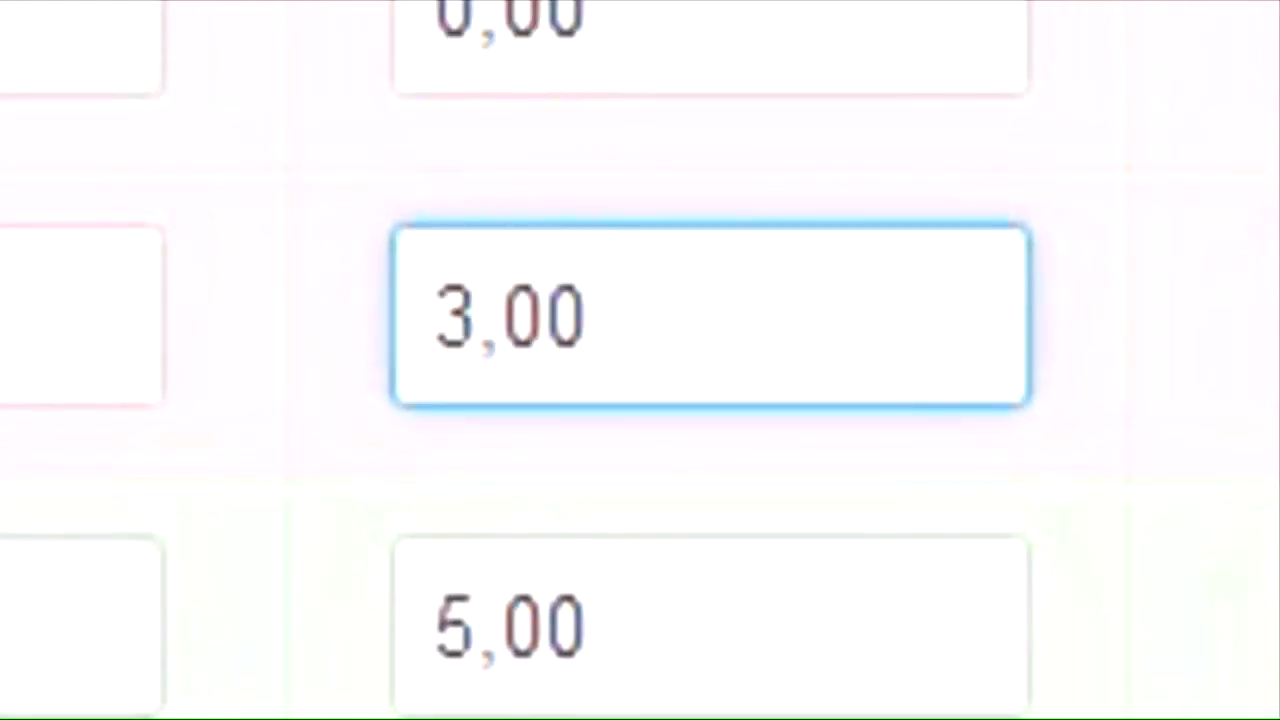
pyautogui.click(1085, 552)
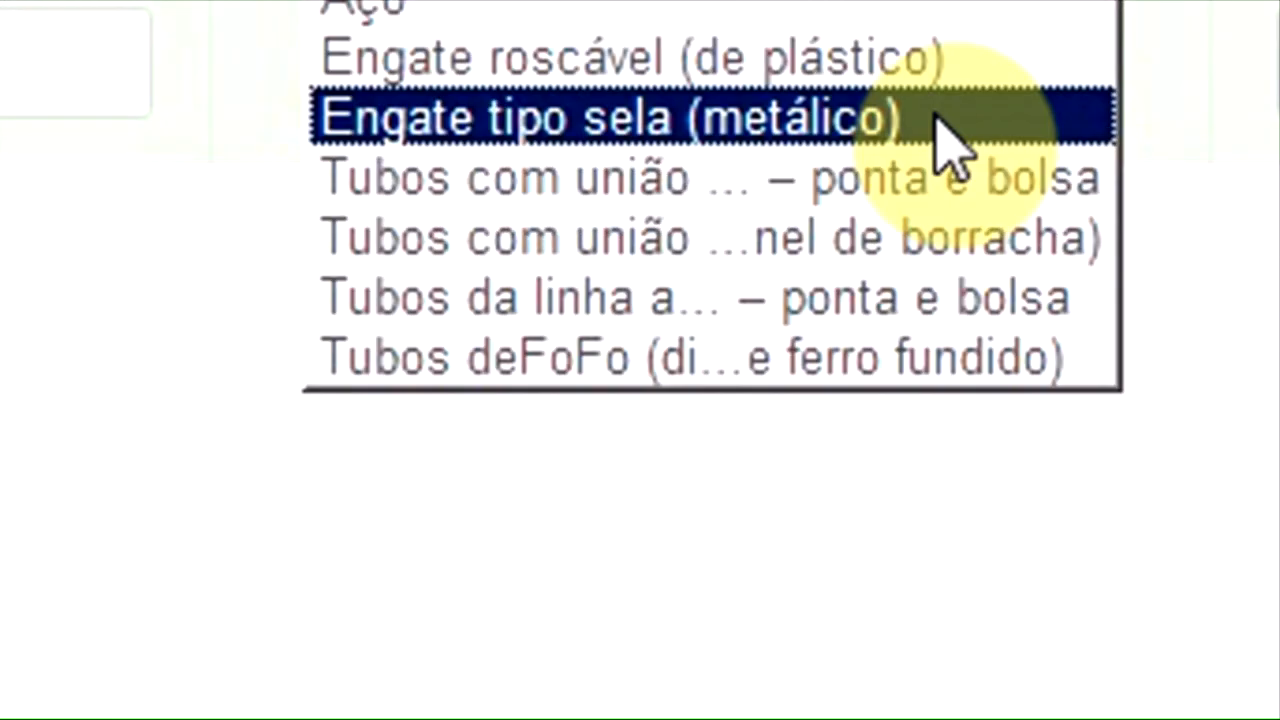
pyautogui.click(955, 358)
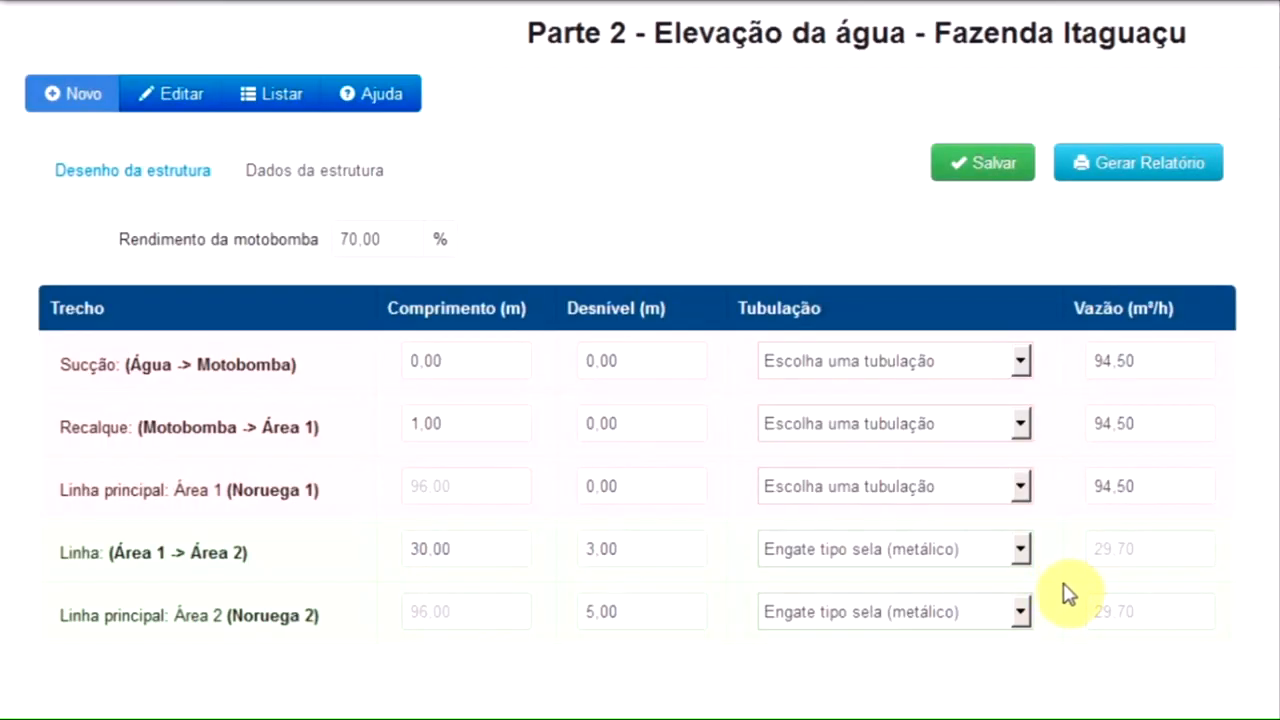
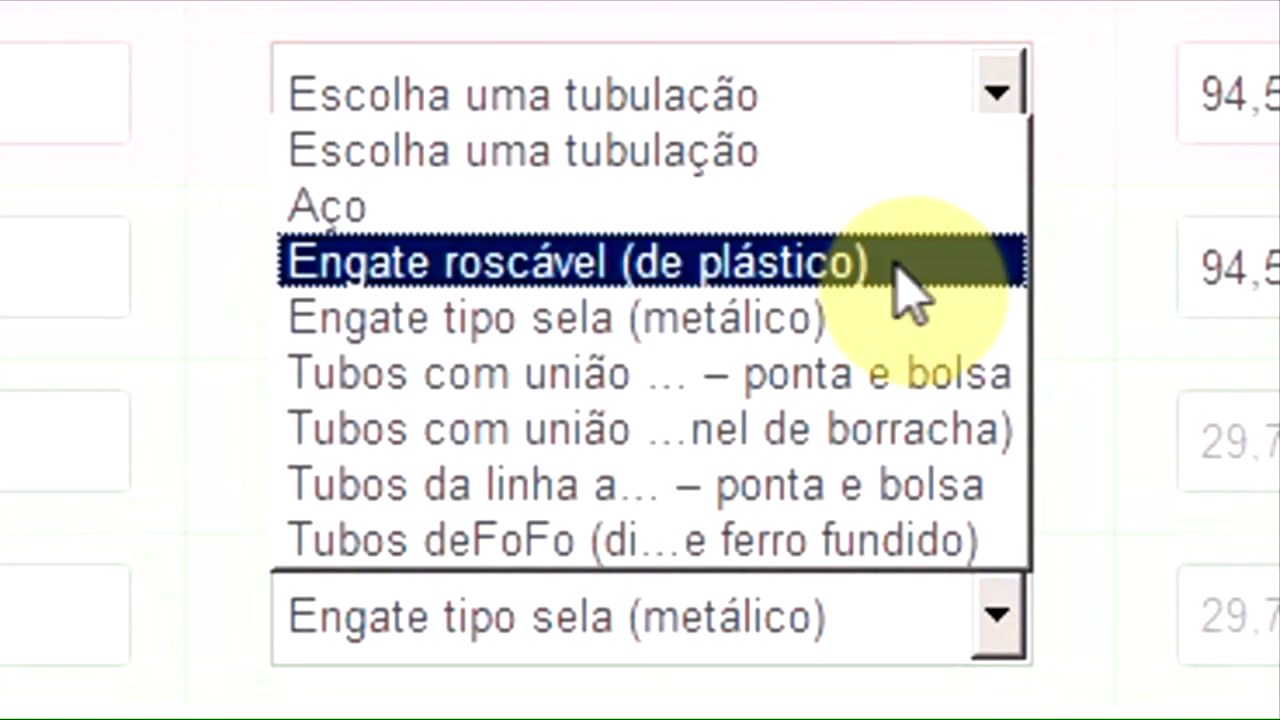
# - Choose Tubos com união com cola – ponta e bolsa for the recalque and suction lines, set suction Comprimento 6,00 m and Desnível 1,30 m, and save
pyautogui.click(940, 376)
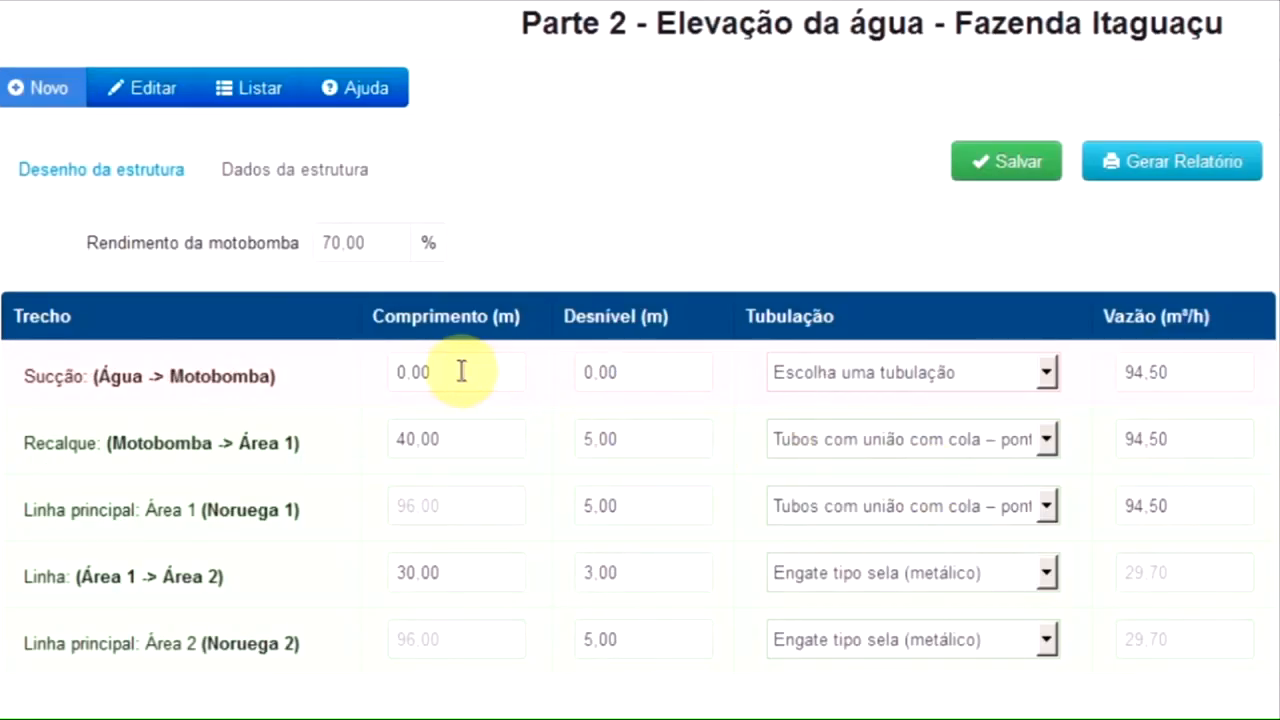
pyautogui.click(349, 325)
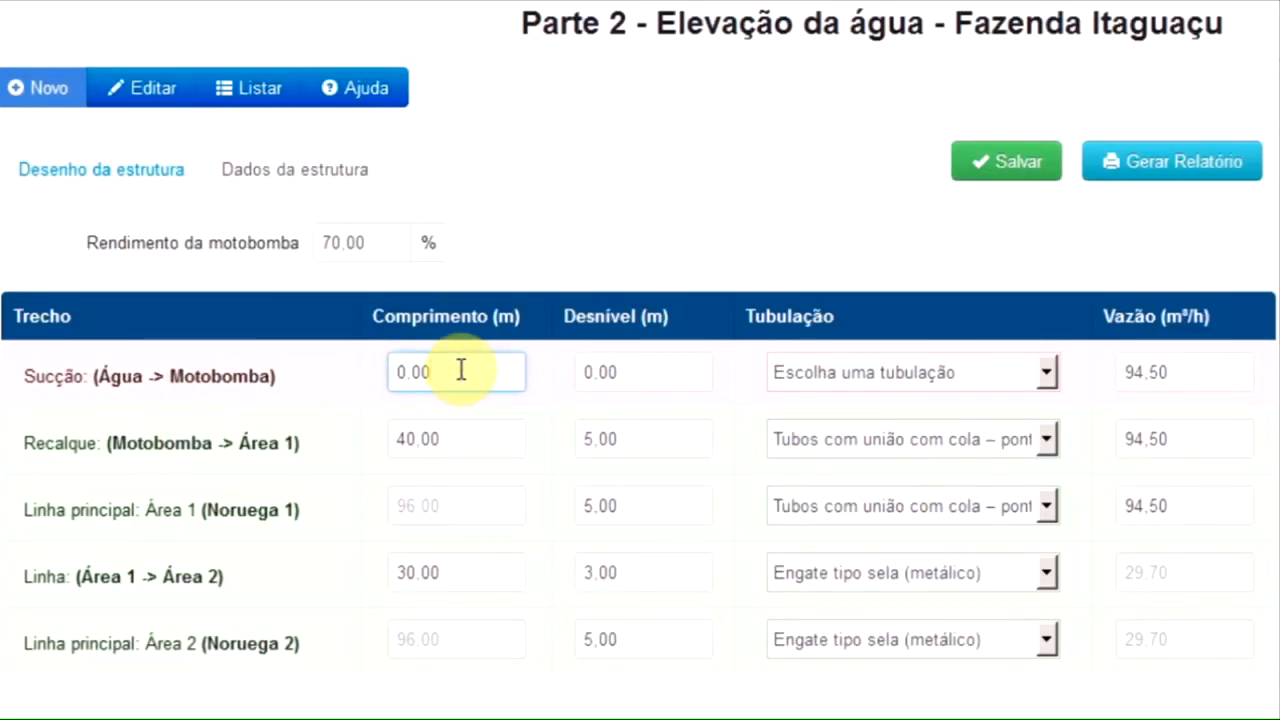
pyautogui.hotkey('shift', 'Left')
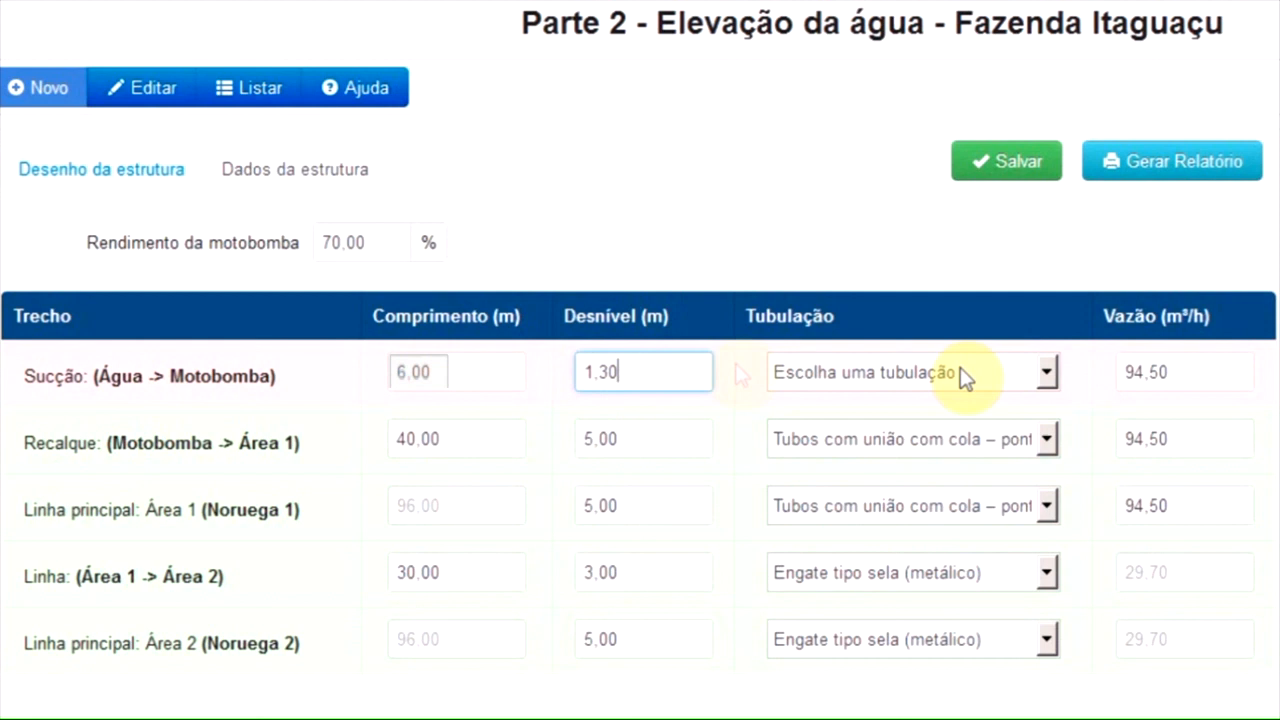
pyautogui.click(1042, 372)
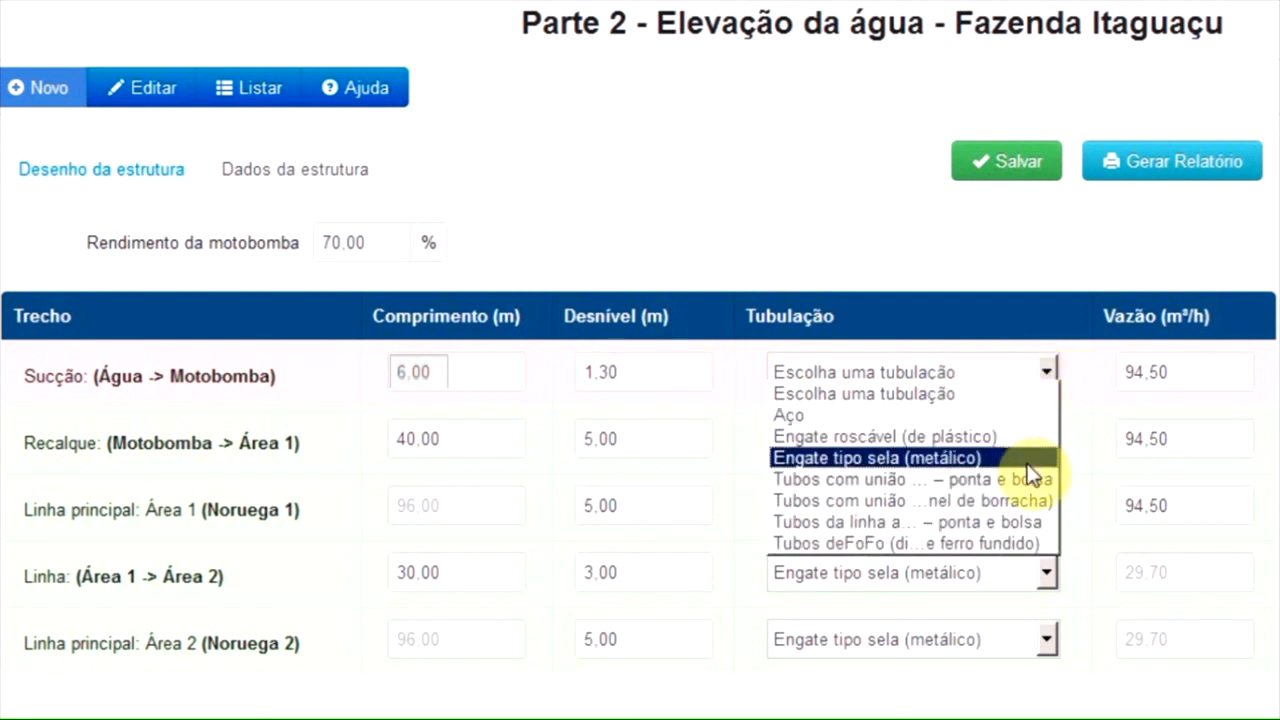
pyautogui.click(1024, 479)
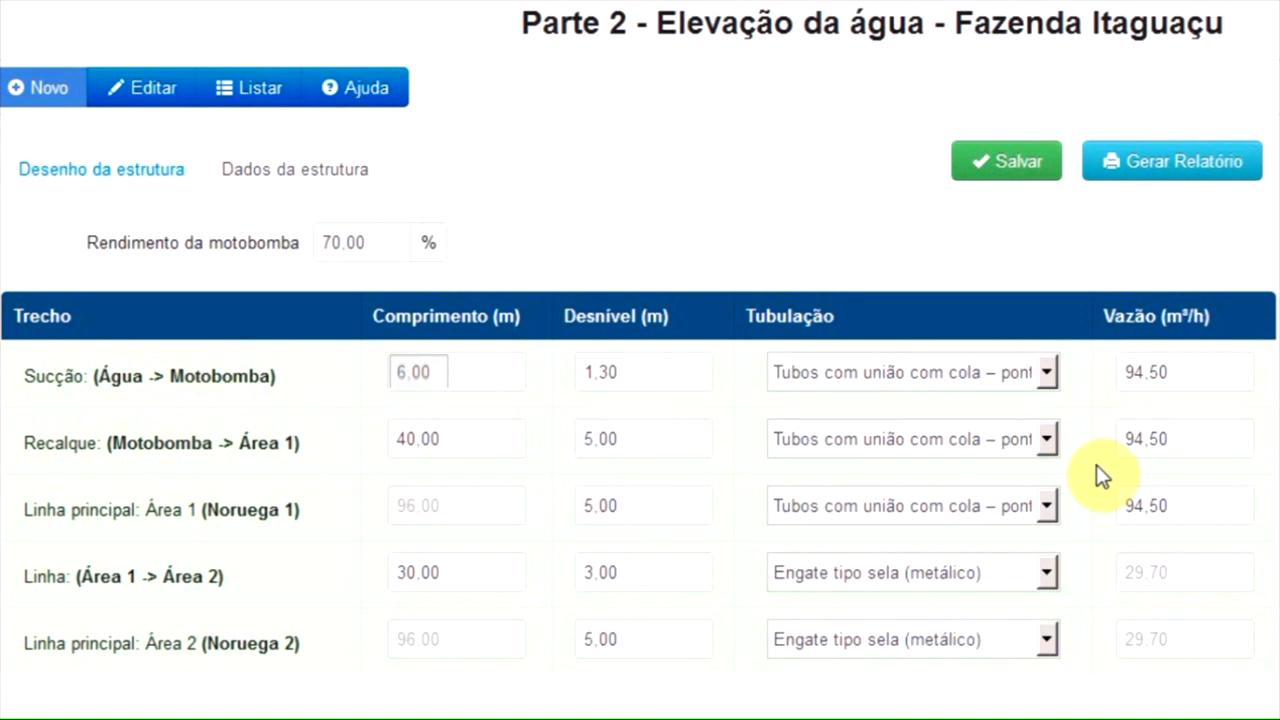
pyautogui.click(997, 168)
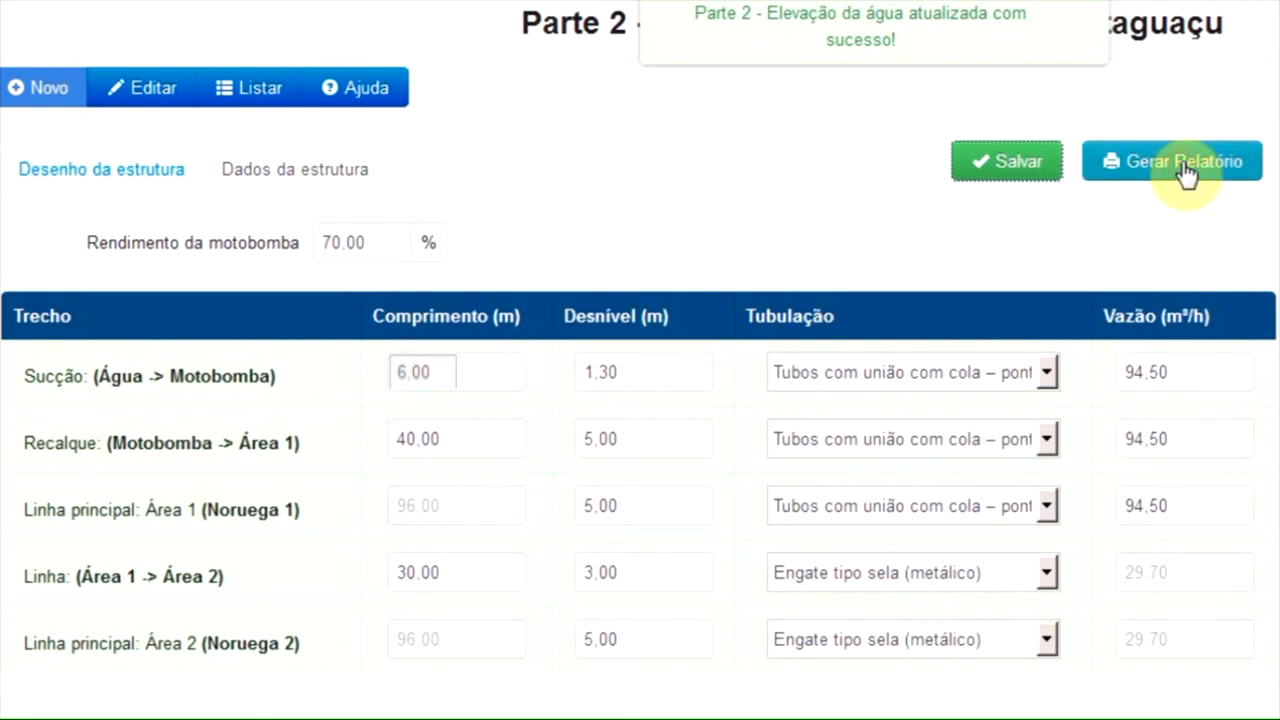
# - Generate the project report and examine its structure diagram, pump power and the Noruega 1 agricultural and technical data
pyautogui.click(1186, 172)
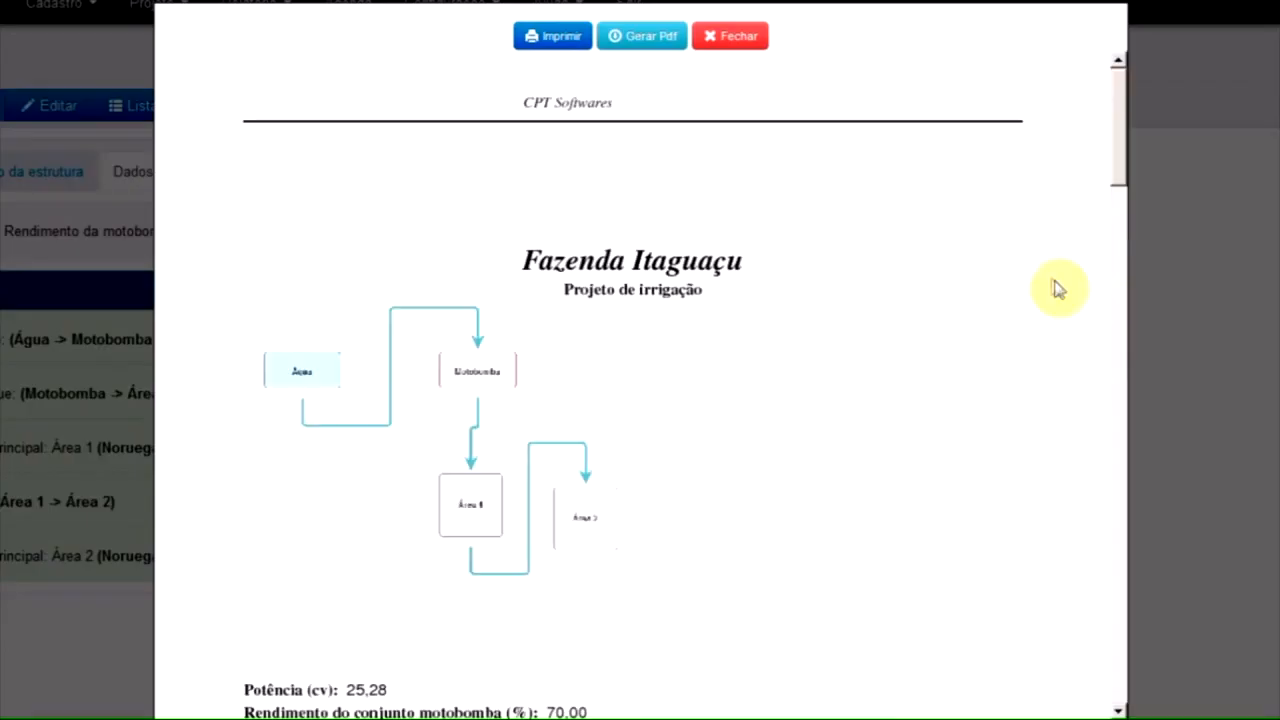
pyautogui.moveTo(1120, 97); pyautogui.dragTo(1117, 110)
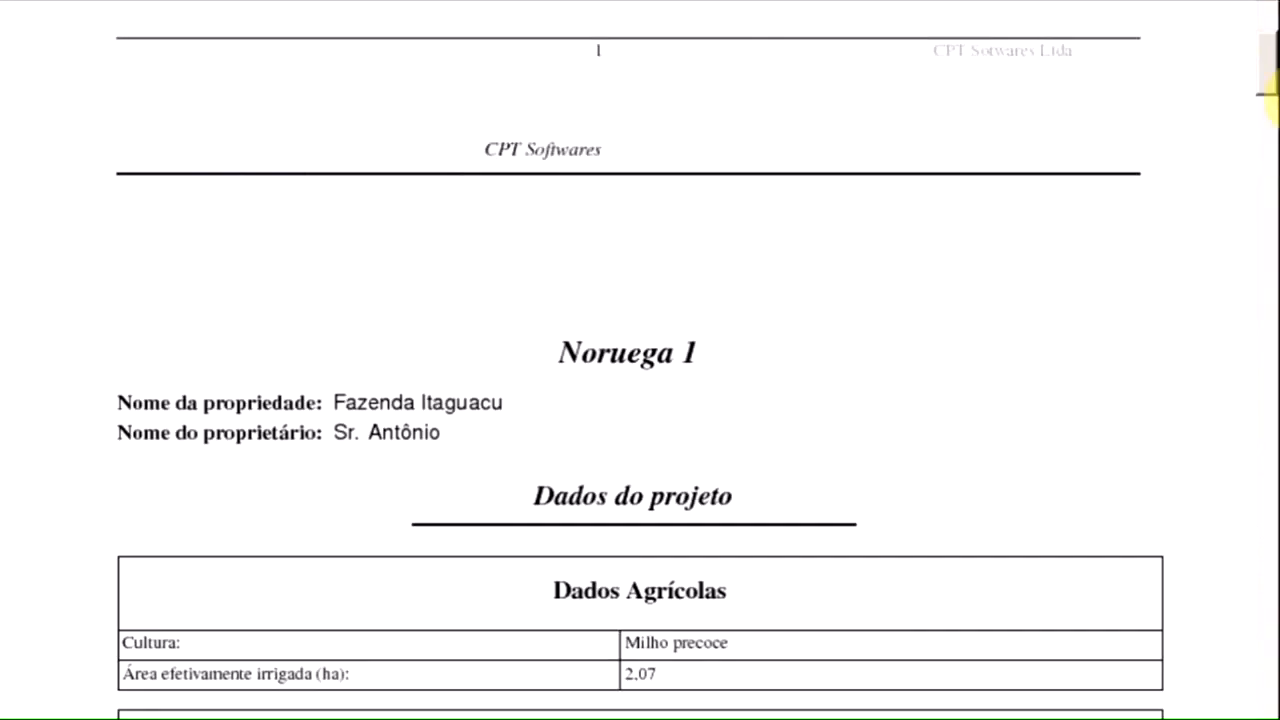
pyautogui.moveTo(1268, 78); pyautogui.dragTo(1268, 108)
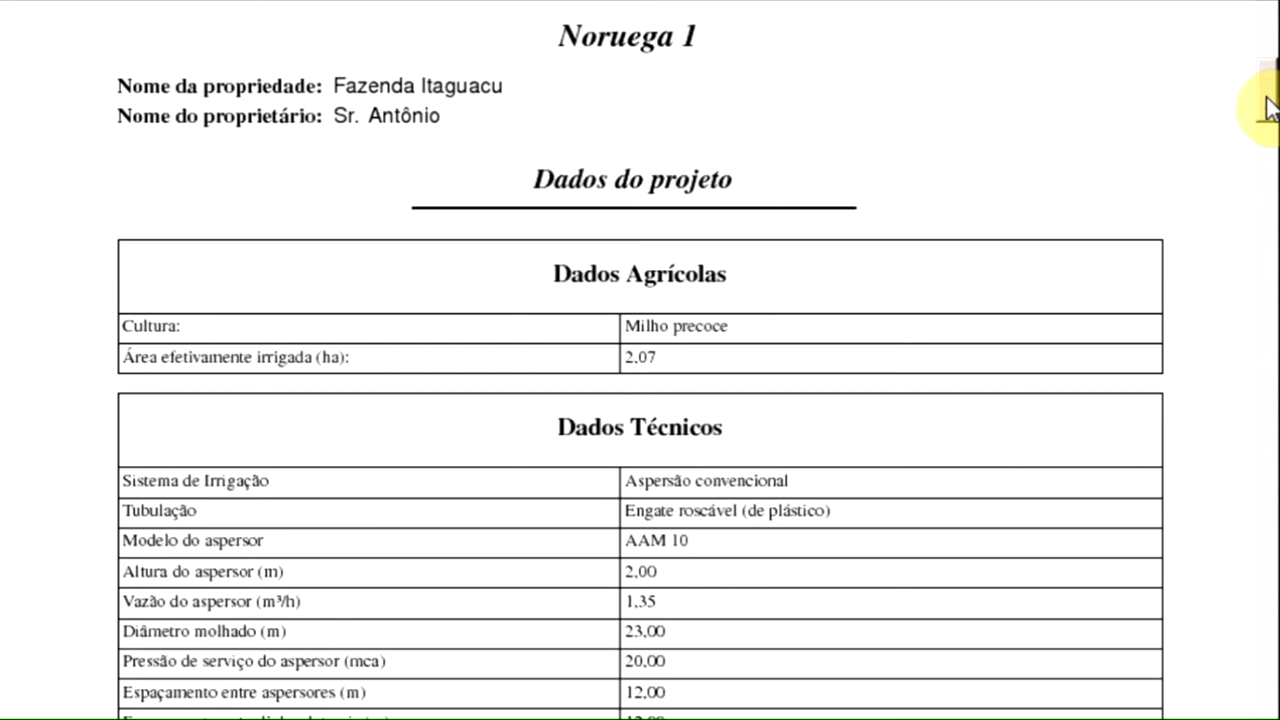
pyautogui.moveTo(1268, 78); pyautogui.dragTo(1268, 478)
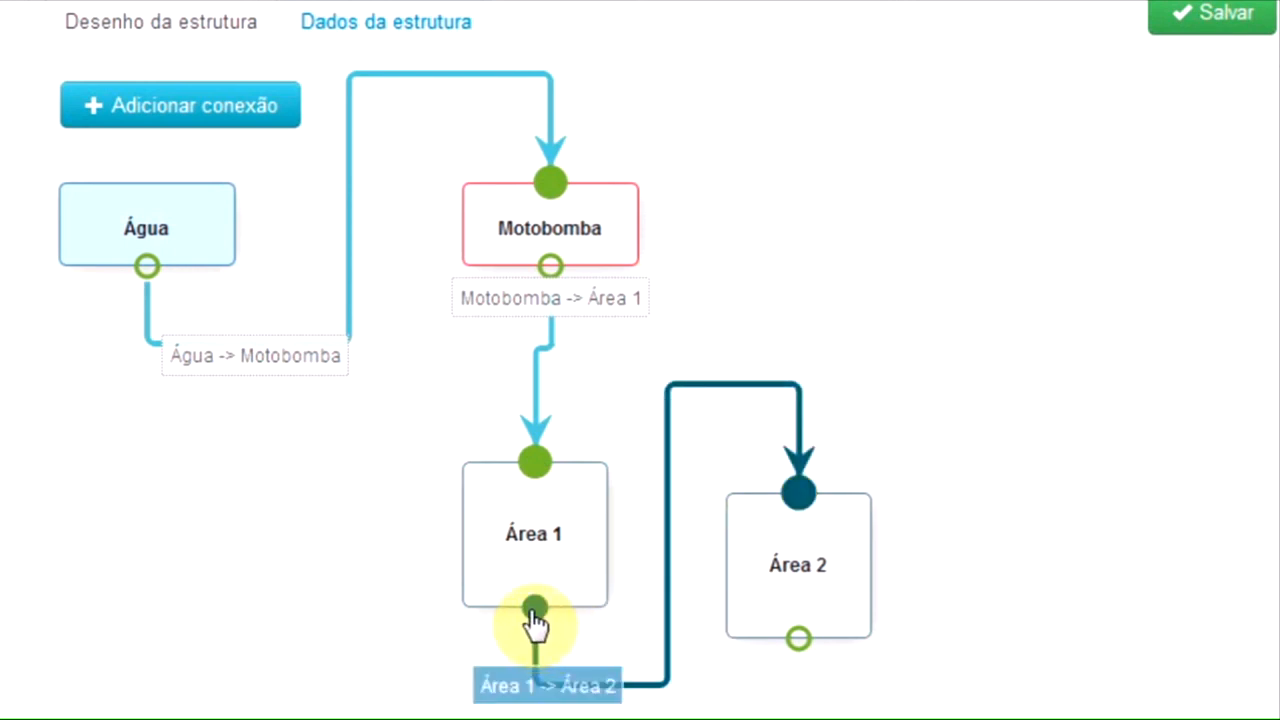
# - In the structure drawing, remove the connections Área 1 -> Área 2 and Motobomba -> Área 1, and separate Área 1 and Área 2 beneath the Motobomba
pyautogui.moveTo(533, 618); pyautogui.dragTo(528, 652)
pyautogui.moveTo(578, 697); pyautogui.dragTo(577, 695)
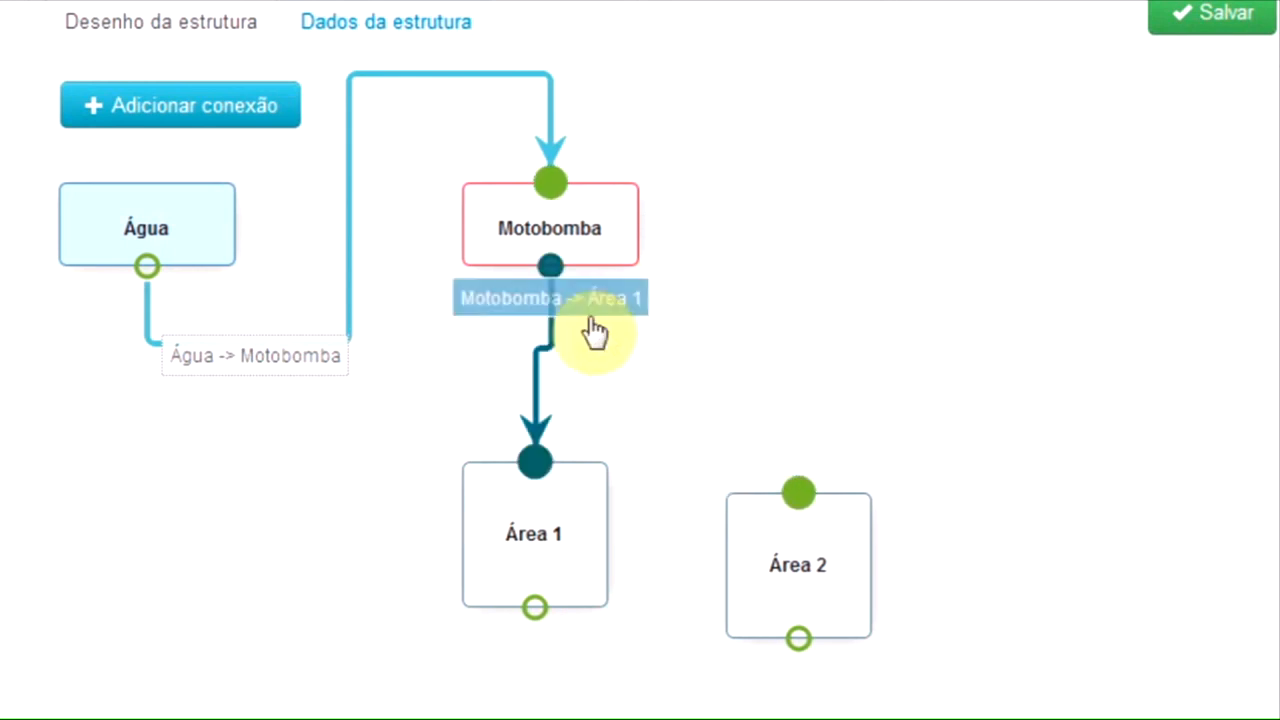
pyautogui.moveTo(553, 268); pyautogui.dragTo(685, 318)
pyautogui.moveTo(548, 545); pyautogui.dragTo(455, 607)
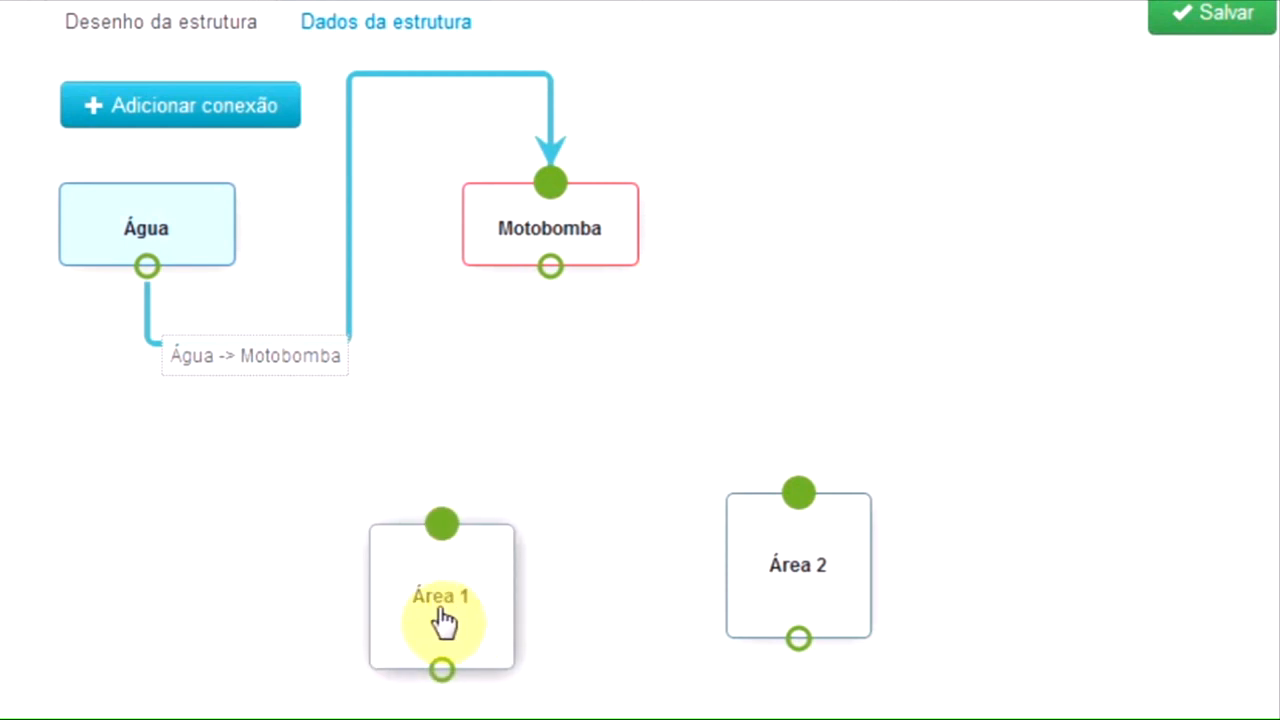
pyautogui.moveTo(819, 531); pyautogui.dragTo(848, 564)
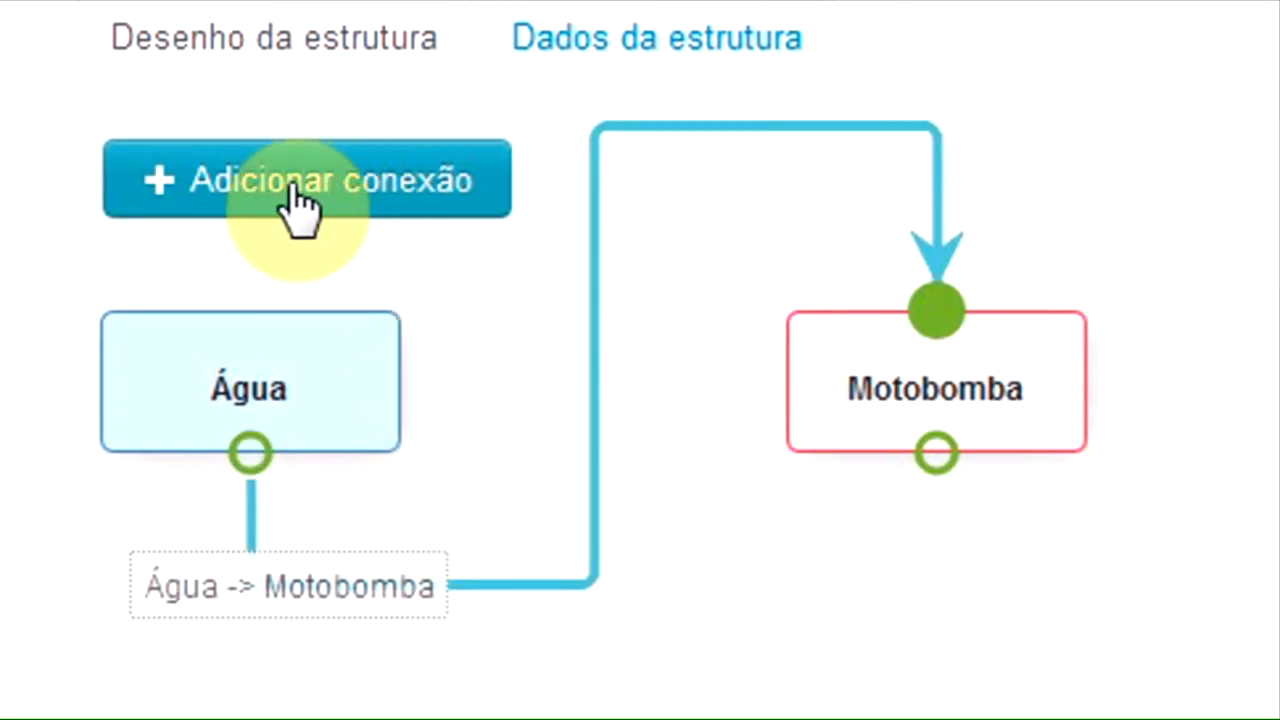
# - Add a connection node c 1, place it between the Motobomba and the two areas, and link the Motobomba to it
pyautogui.click(292, 192)
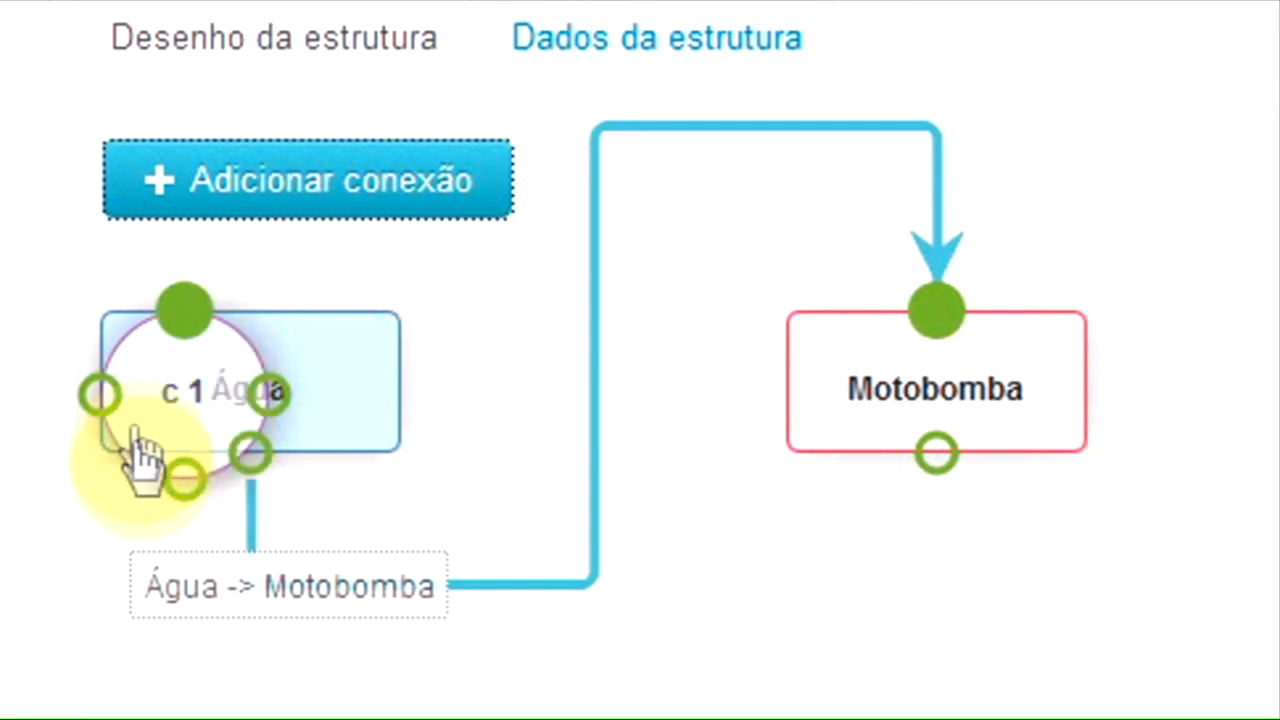
pyautogui.moveTo(200, 386); pyautogui.dragTo(1010, 704)
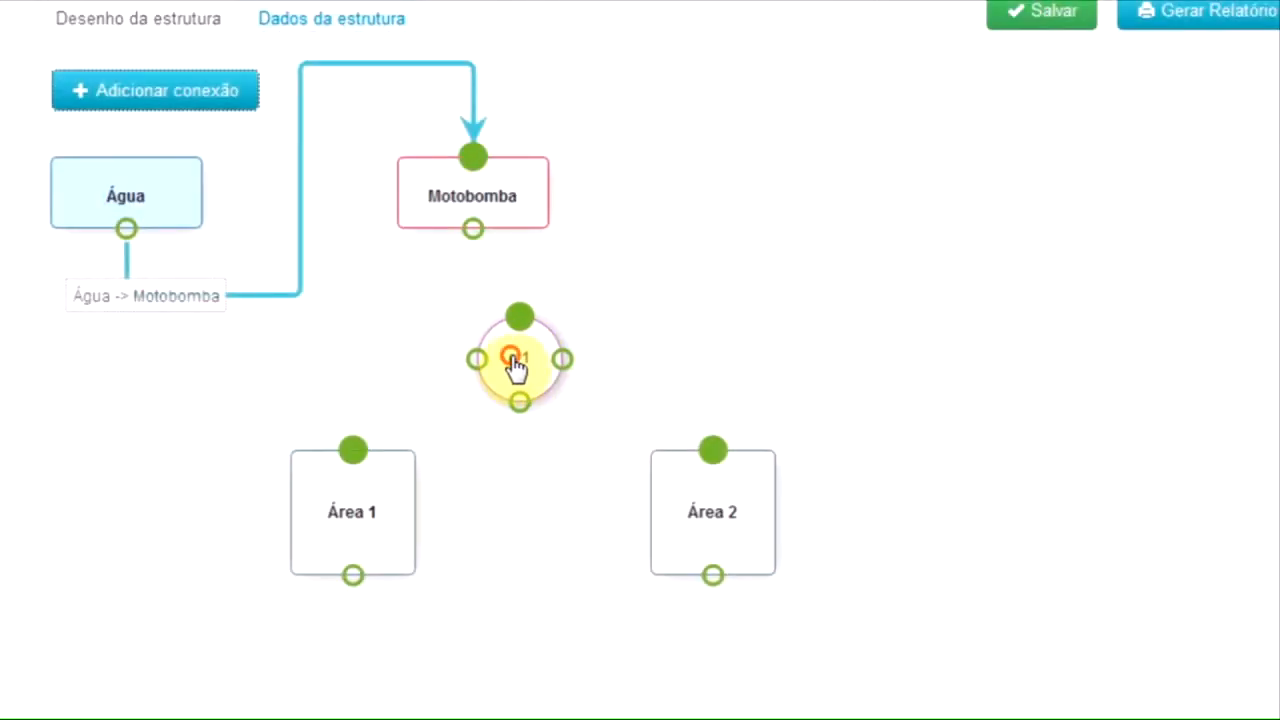
pyautogui.click(811, 209)
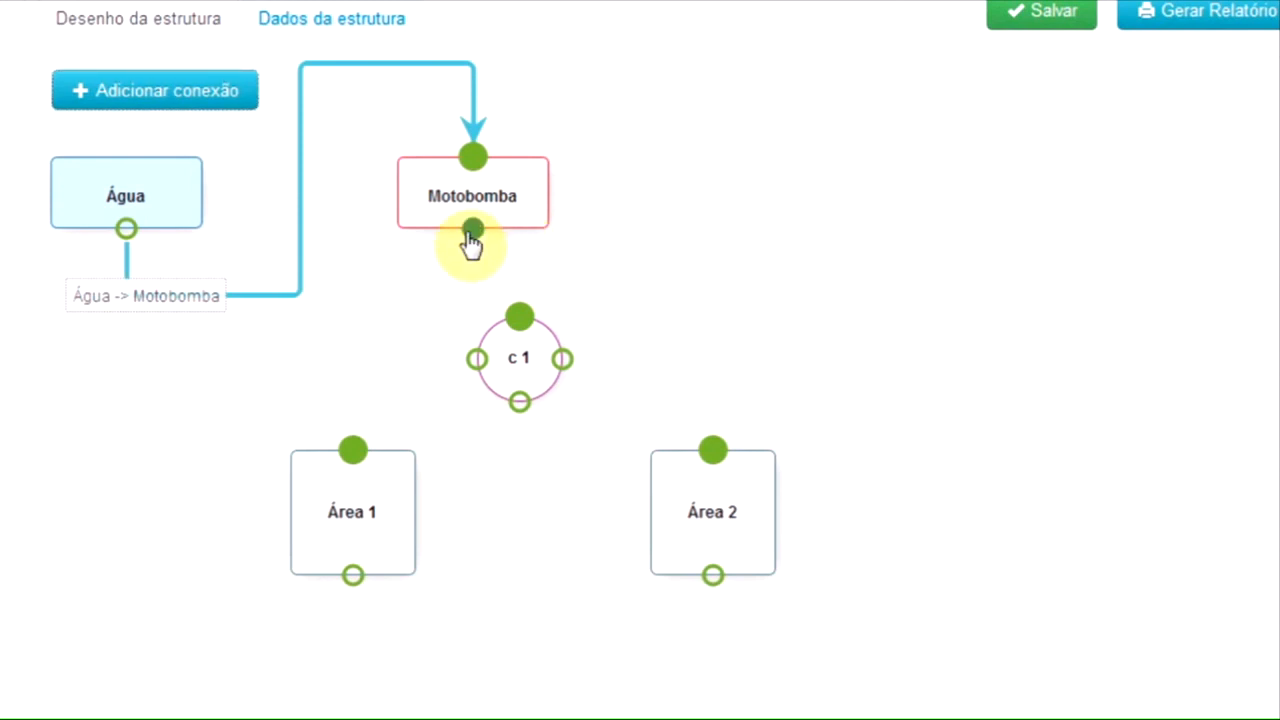
pyautogui.moveTo(470, 236); pyautogui.dragTo(525, 428)
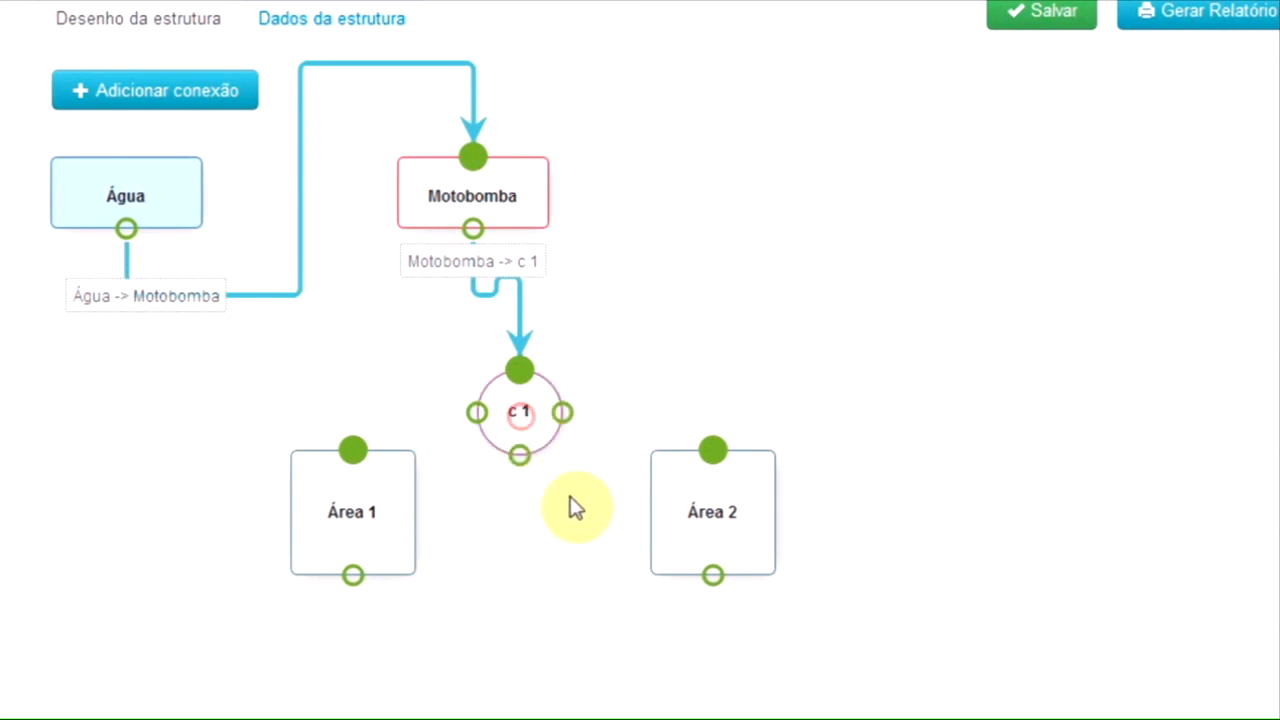
# - Spread Área 1 and Área 2 lower and further apart, and move c 1 between them
pyautogui.moveTo(336, 550); pyautogui.dragTo(340, 600)
pyautogui.moveTo(703, 529); pyautogui.dragTo(750, 585)
pyautogui.moveTo(517, 453); pyautogui.dragTo(568, 460)
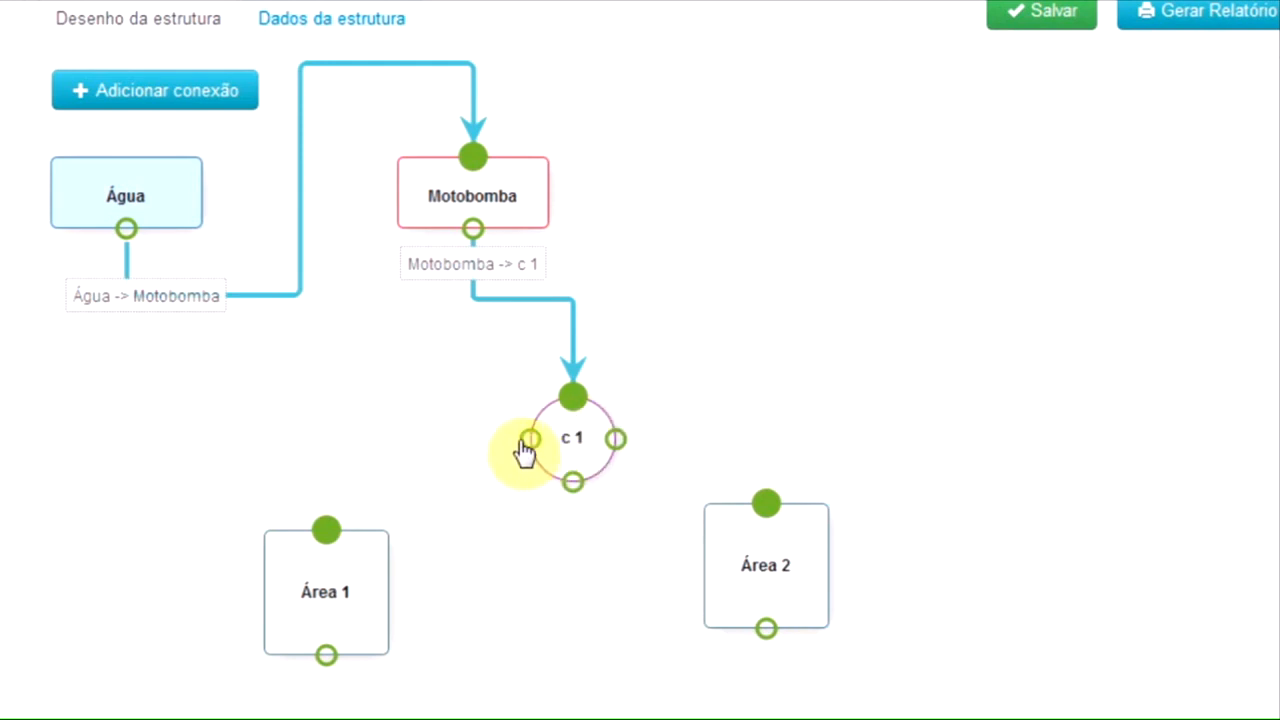
# - Connect c 1 to Área 1 and to Área 2, and save the structure drawing
pyautogui.moveTo(520, 443); pyautogui.dragTo(321, 543)
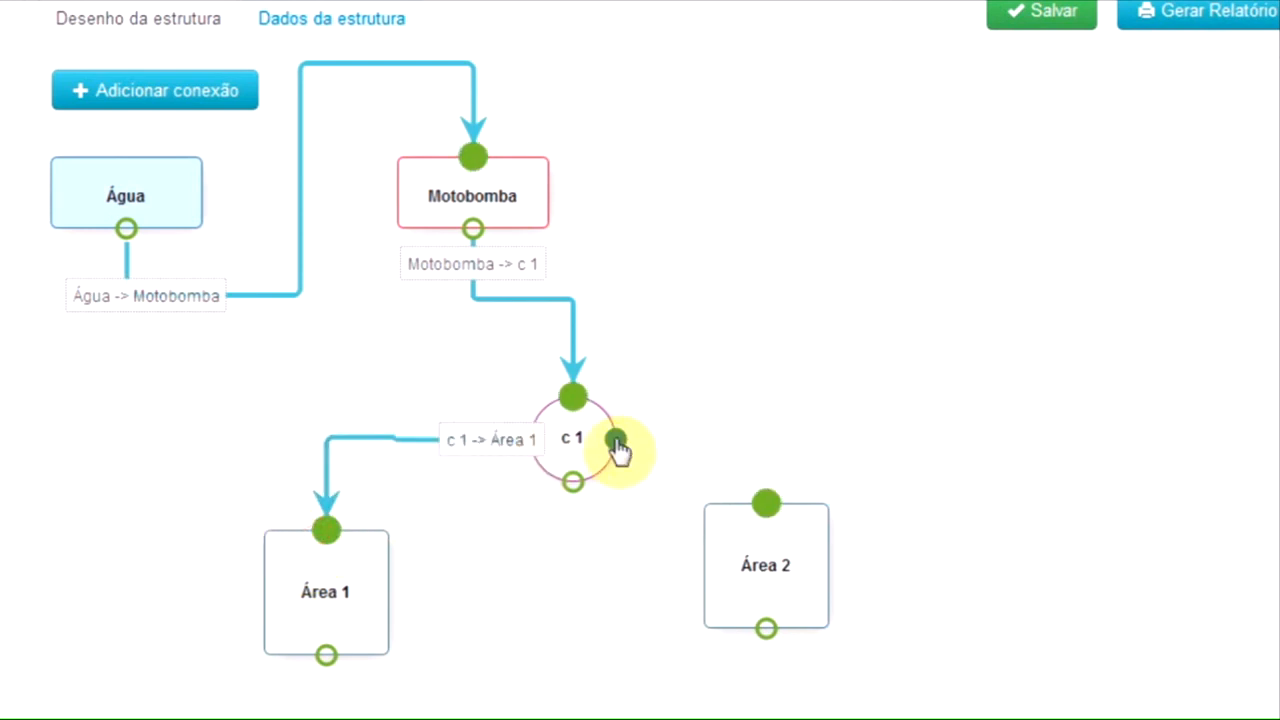
pyautogui.moveTo(612, 440); pyautogui.dragTo(768, 516)
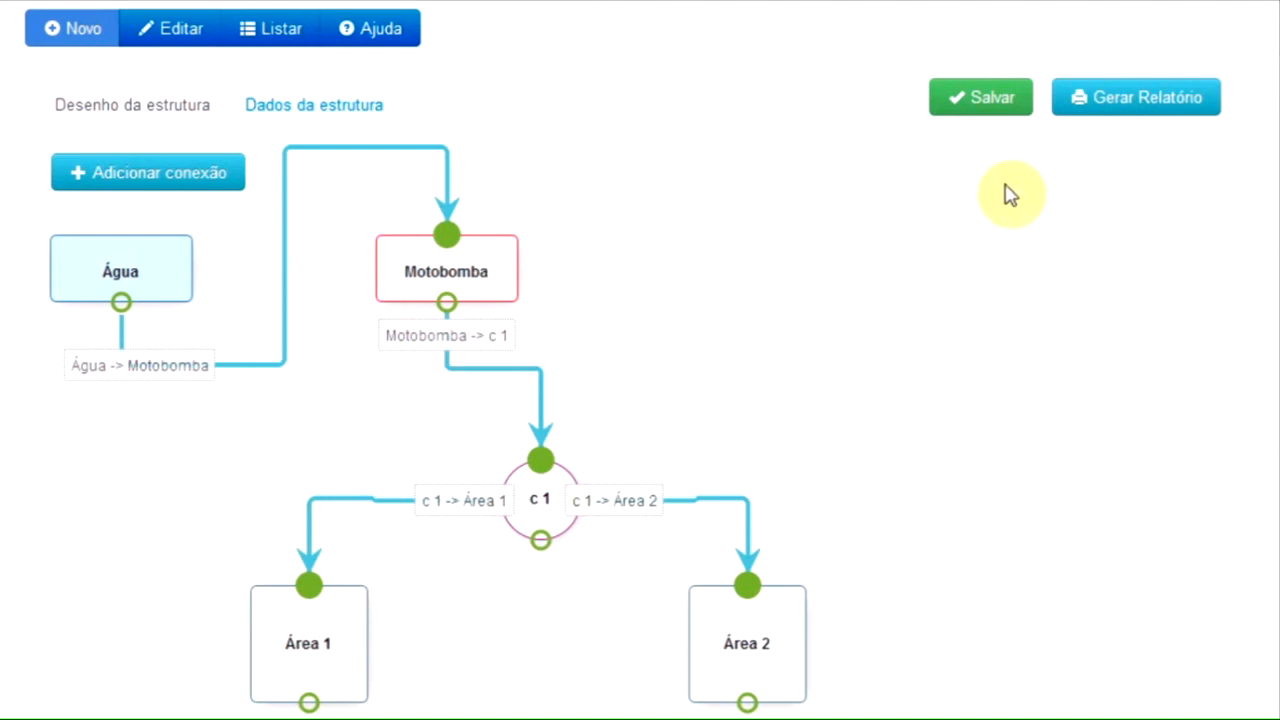
pyautogui.click(985, 100)
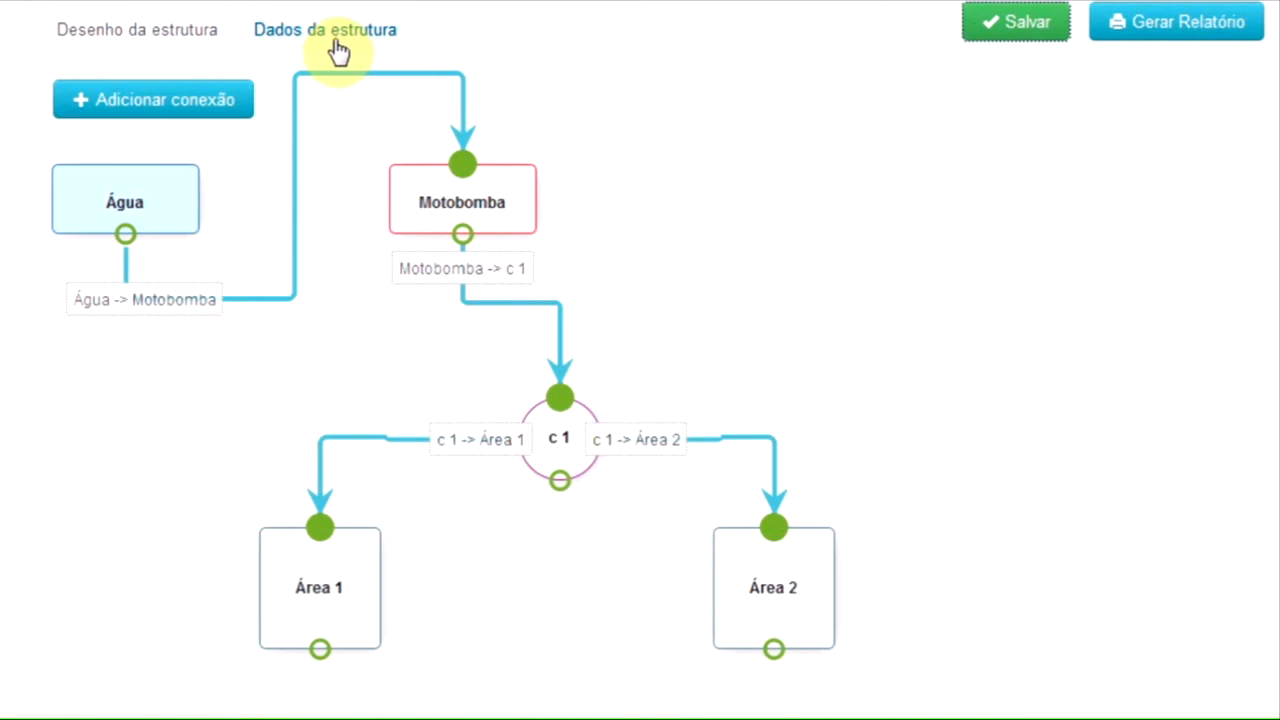
# - In the structure data, set the Área 2 main line to Desnível 5,00 m and c 1 -> Área 2 to Comprimento 100,00 m, both with Engate tipo sela (metálico)
pyautogui.click(338, 50)
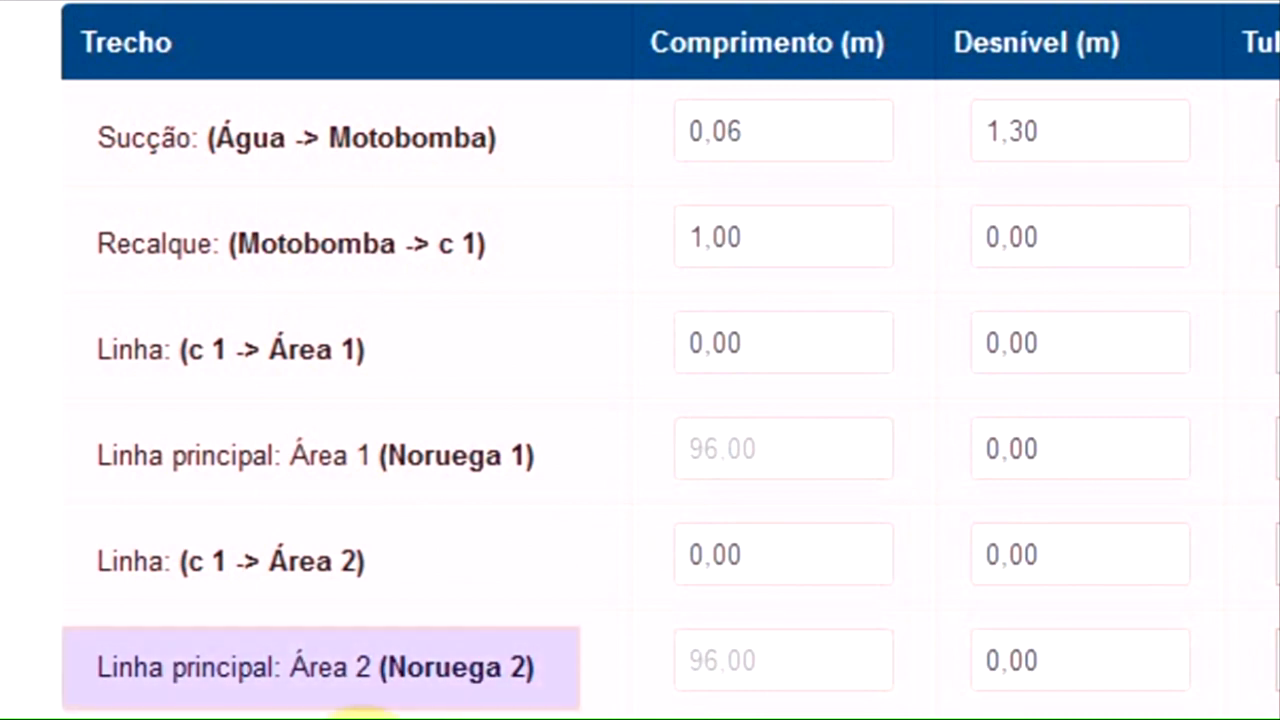
pyautogui.click(1100, 673)
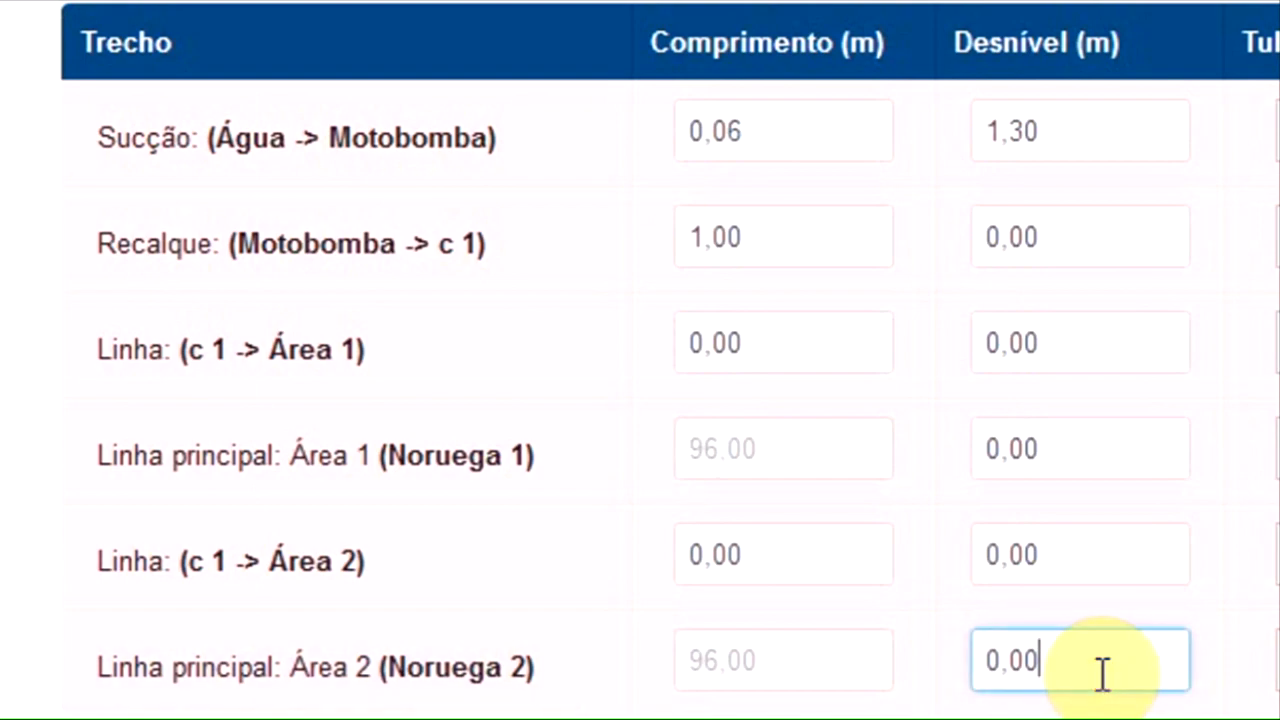
pyautogui.write('00')
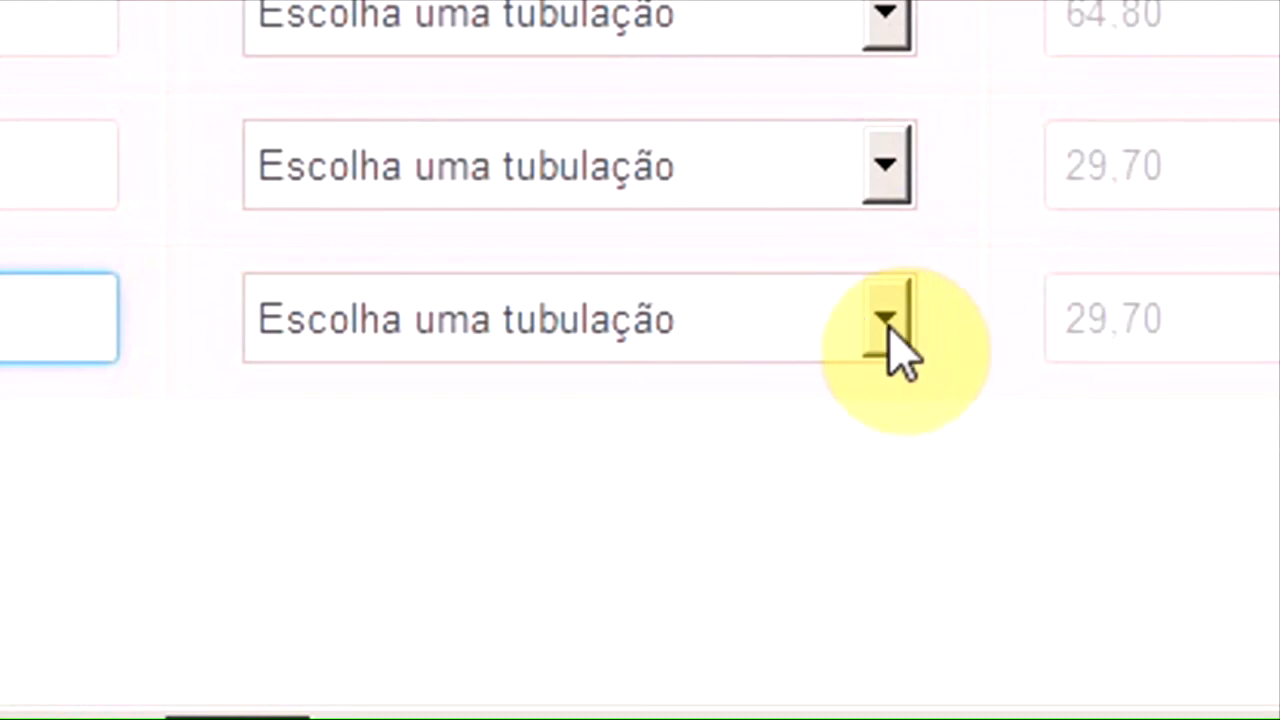
pyautogui.click(885, 320)
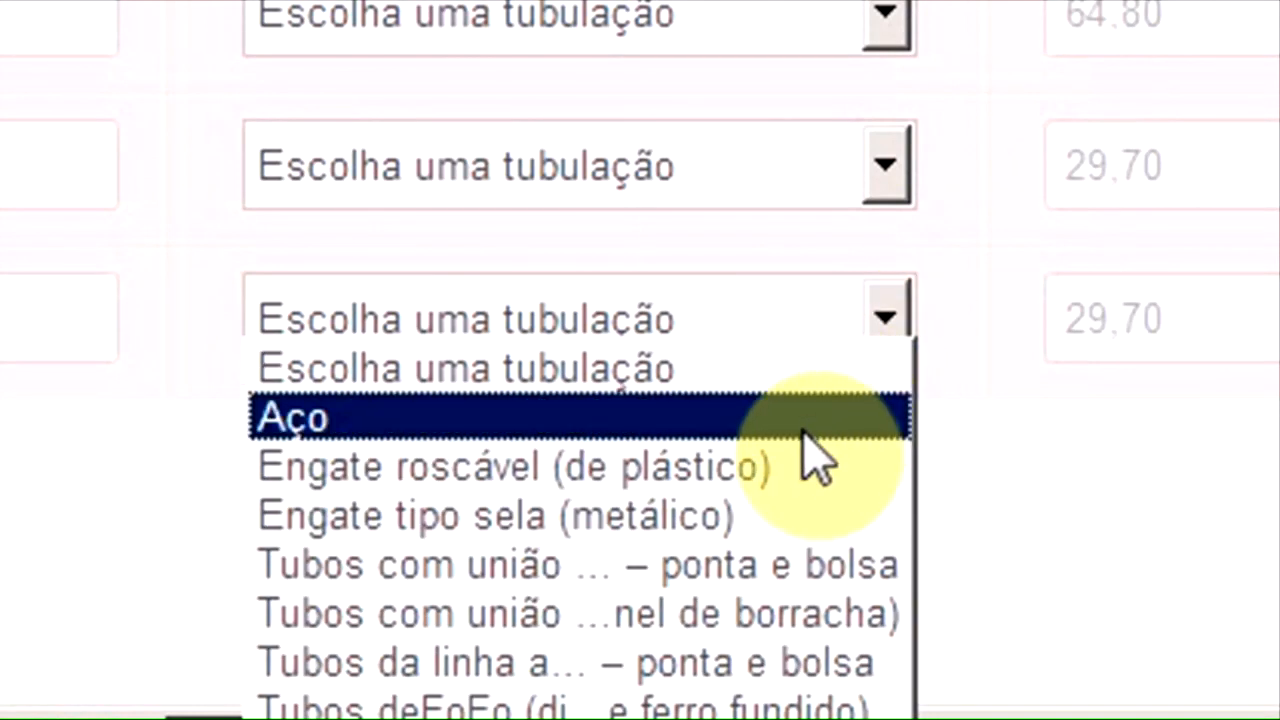
pyautogui.click(767, 500)
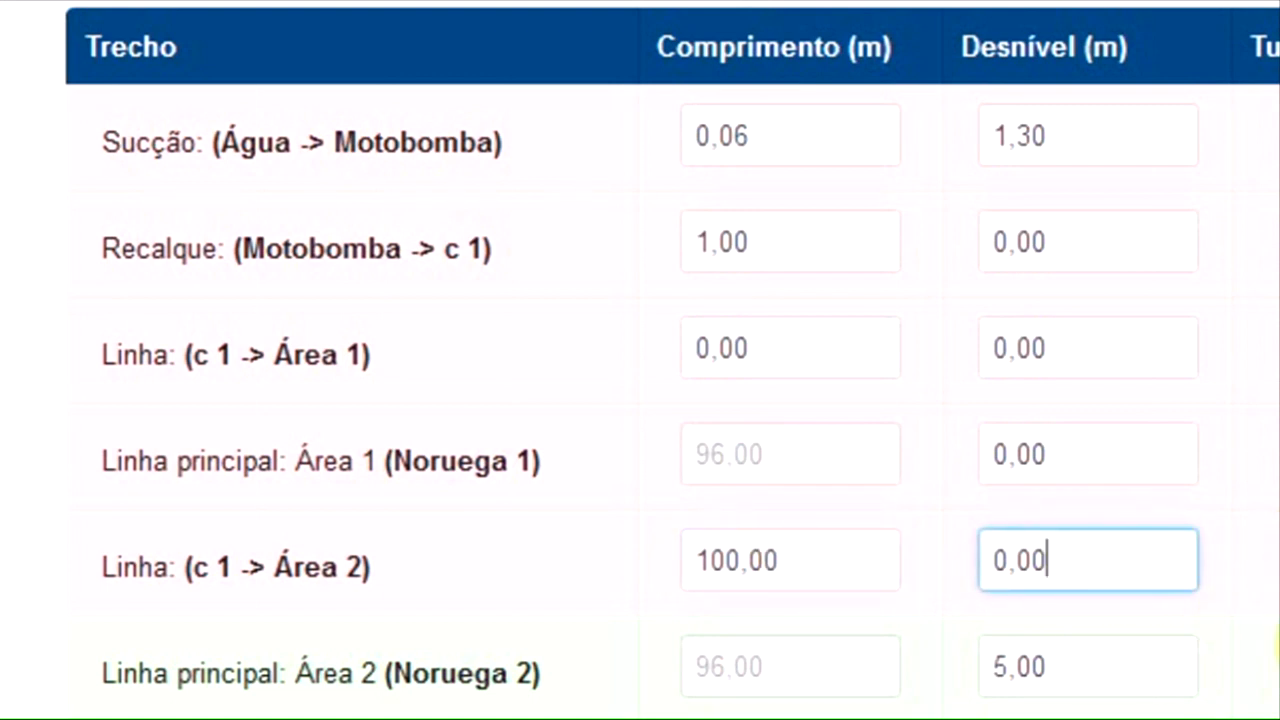
pyautogui.click(972, 150)
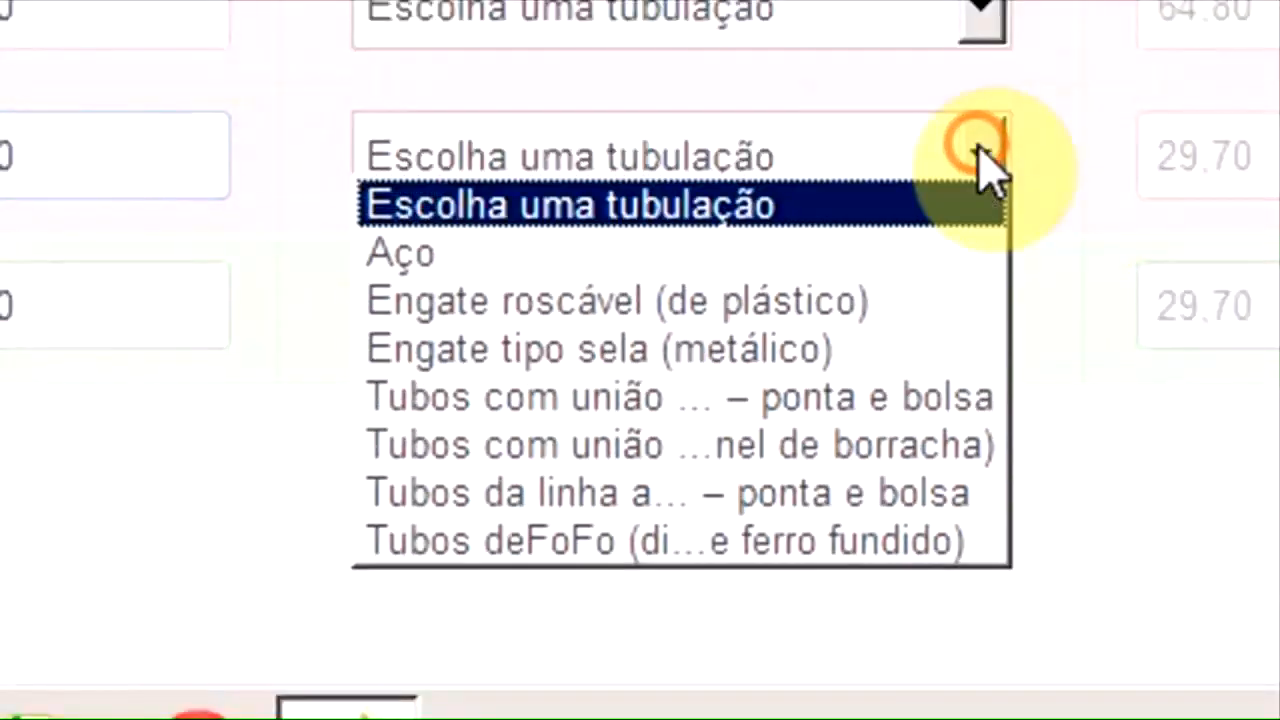
pyautogui.click(916, 346)
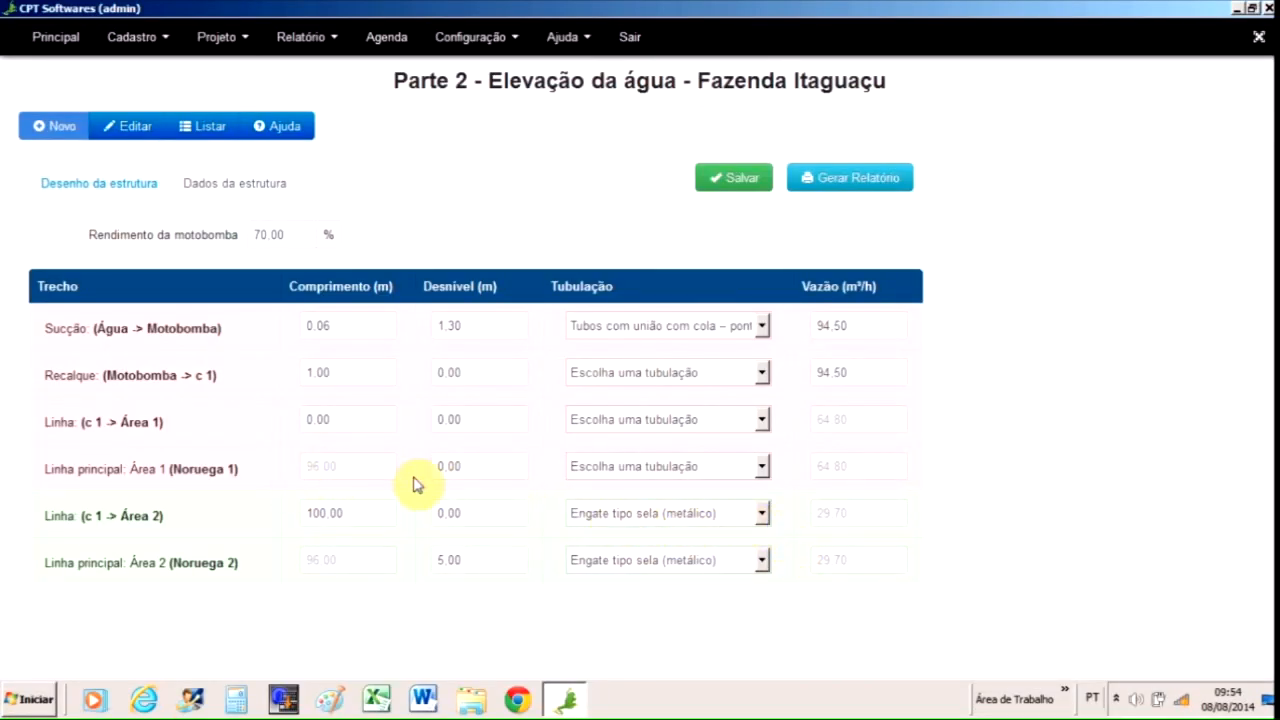
# - Set the Área 1 main line (Noruega 1) to Desnível 5,00 m and pipe Tubos com união com cola – ponta e bolsa
pyautogui.click(493, 463)
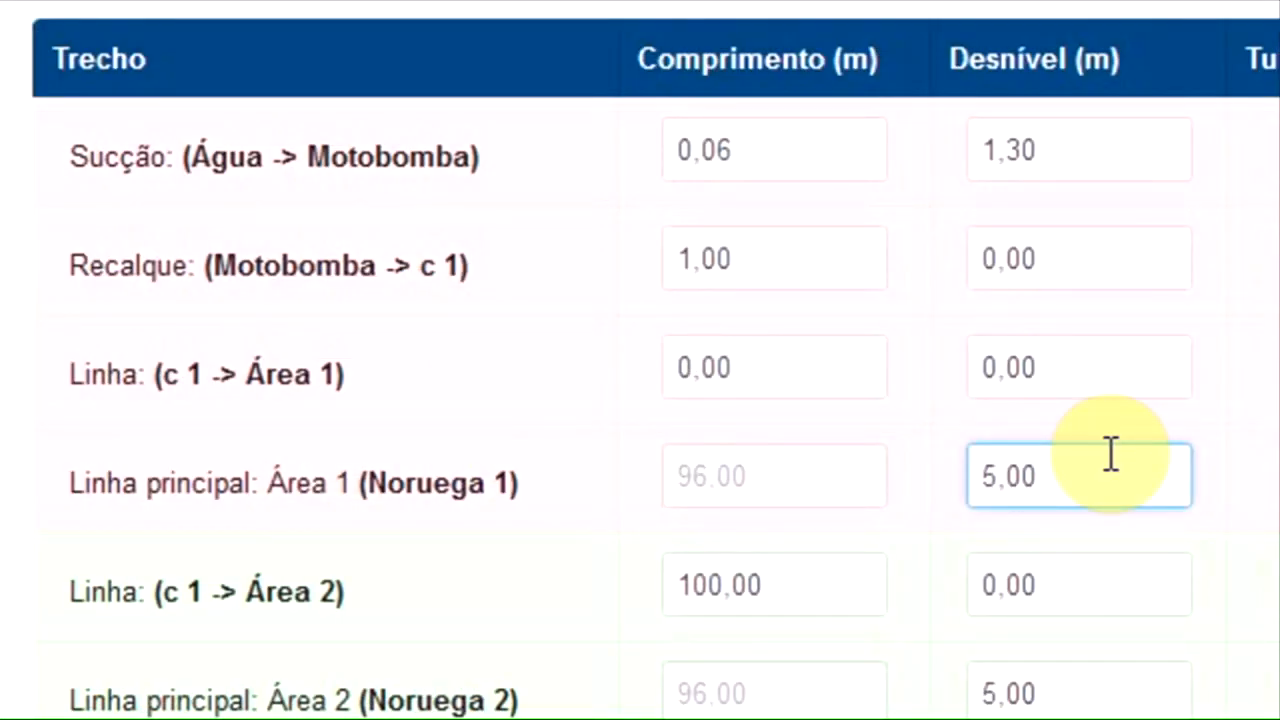
pyautogui.click(978, 206)
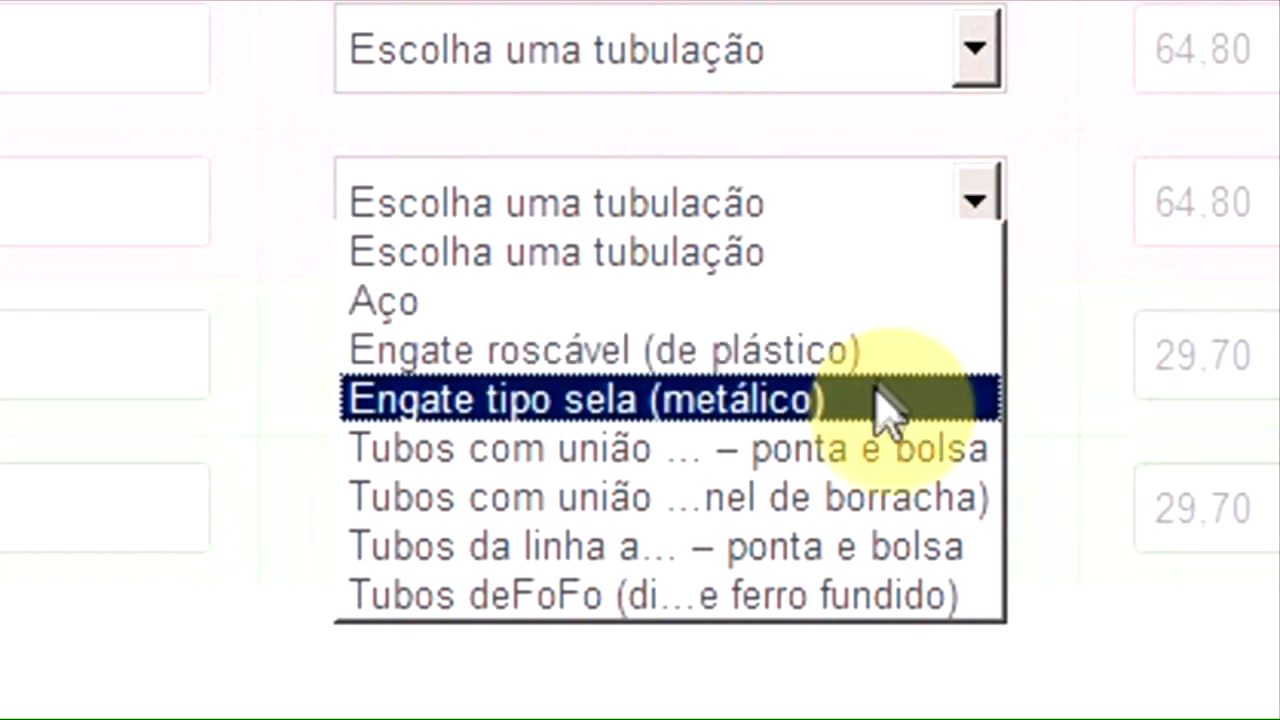
pyautogui.click(826, 396)
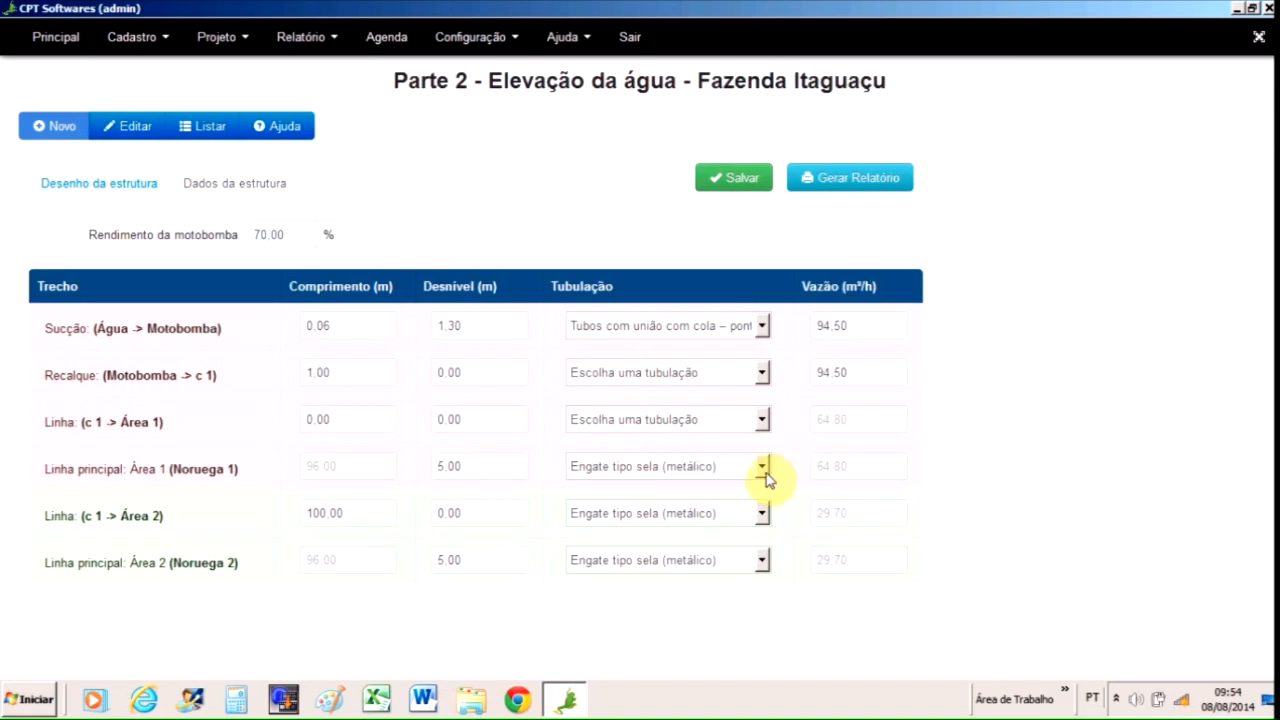
pyautogui.click(763, 472)
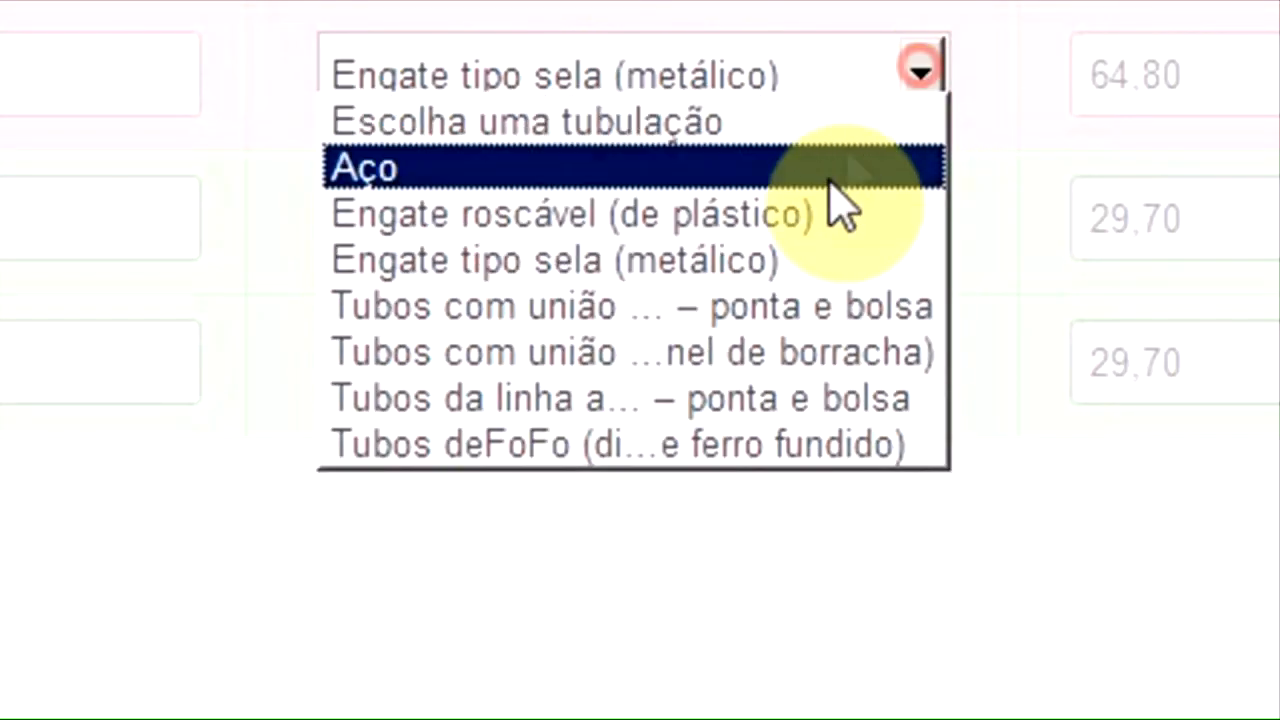
pyautogui.click(784, 306)
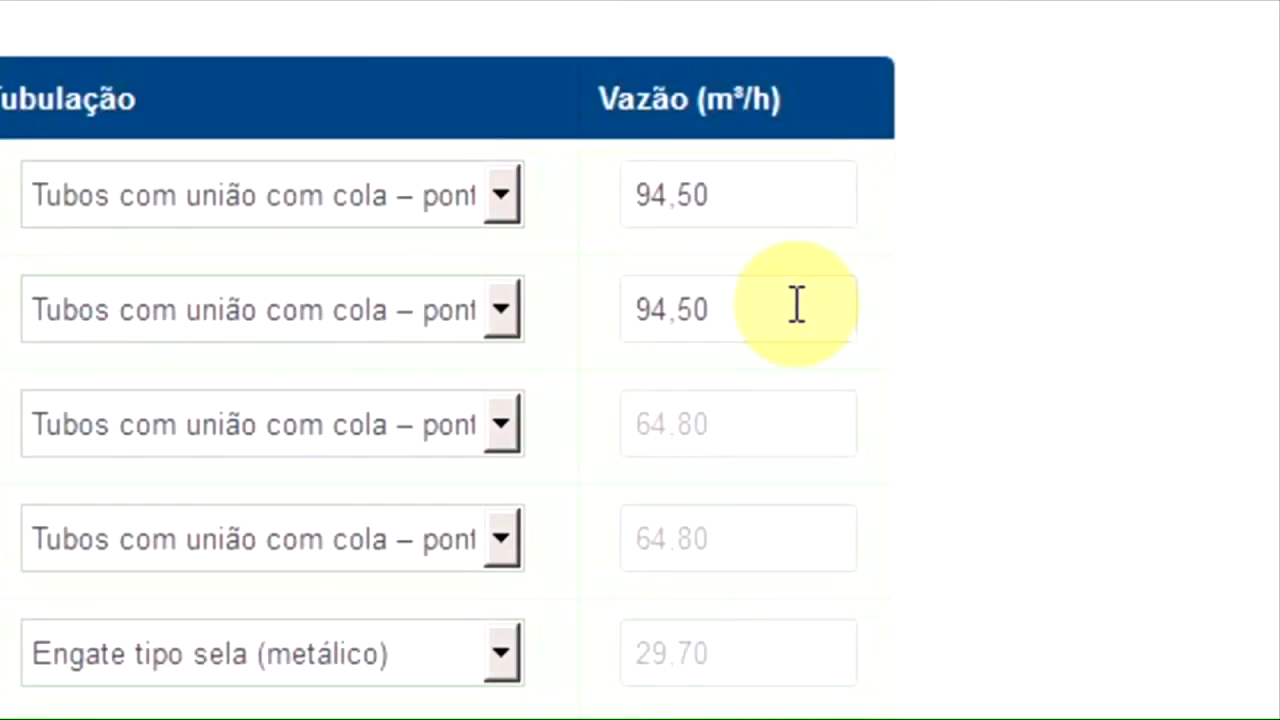
# - Set the Vazão of the suction line and of the recalque line (Motobomba -> c 1) to 64,80 m³/h
pyautogui.click(741, 193)
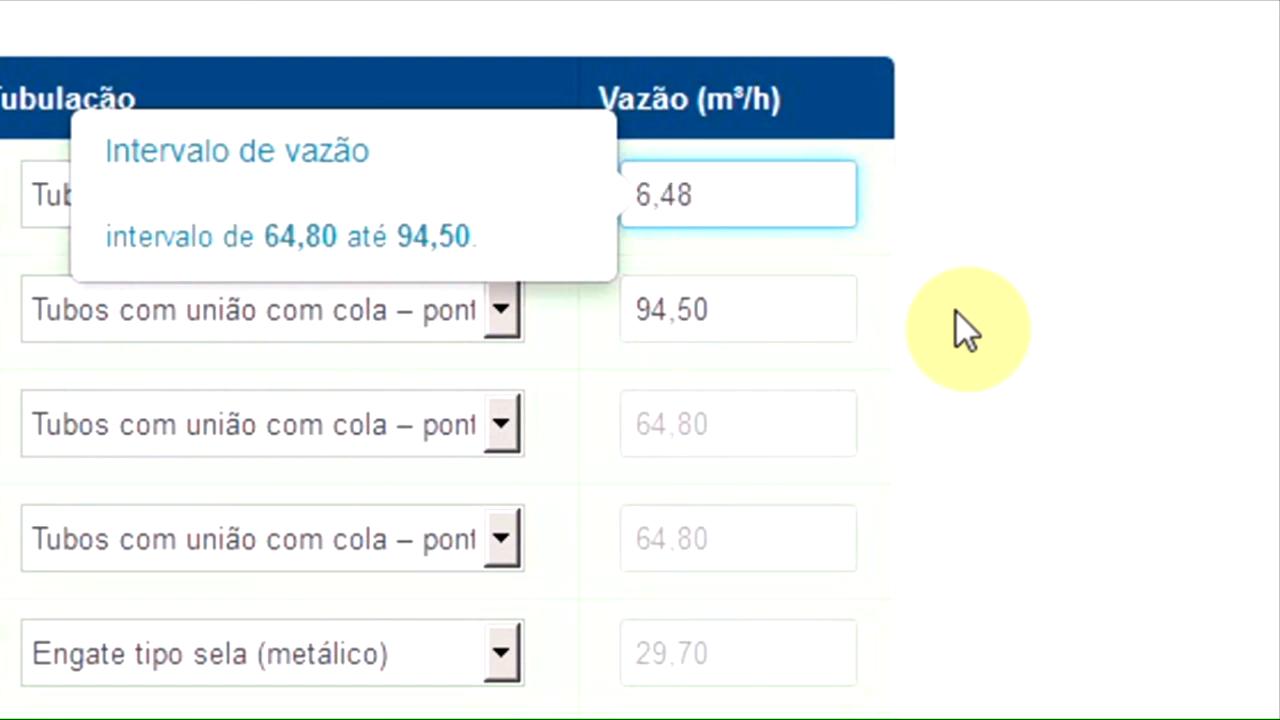
pyautogui.write('0')
pyautogui.click(805, 322)
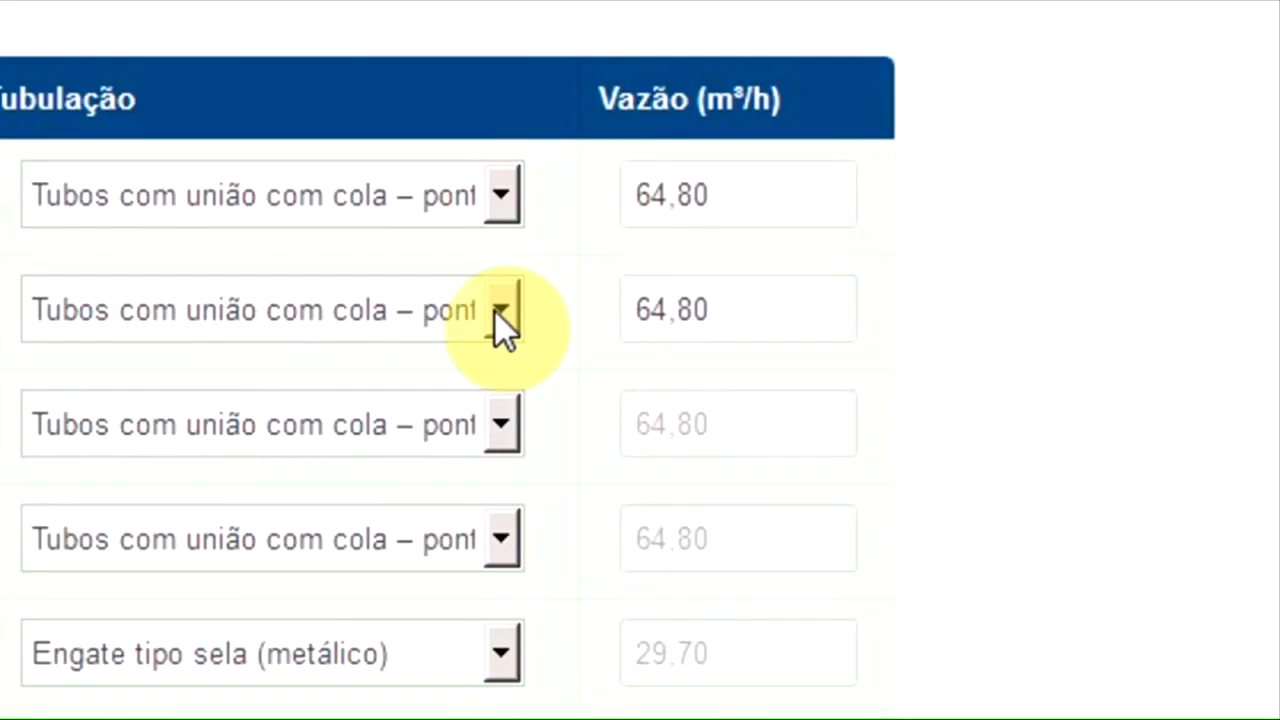
# - Try the Engate tipo sela (metálico) pipe on the recalque line (Motobomba -> c 1), and restore Tubos com união com cola – ponta e bolsa
pyautogui.click(497, 310)
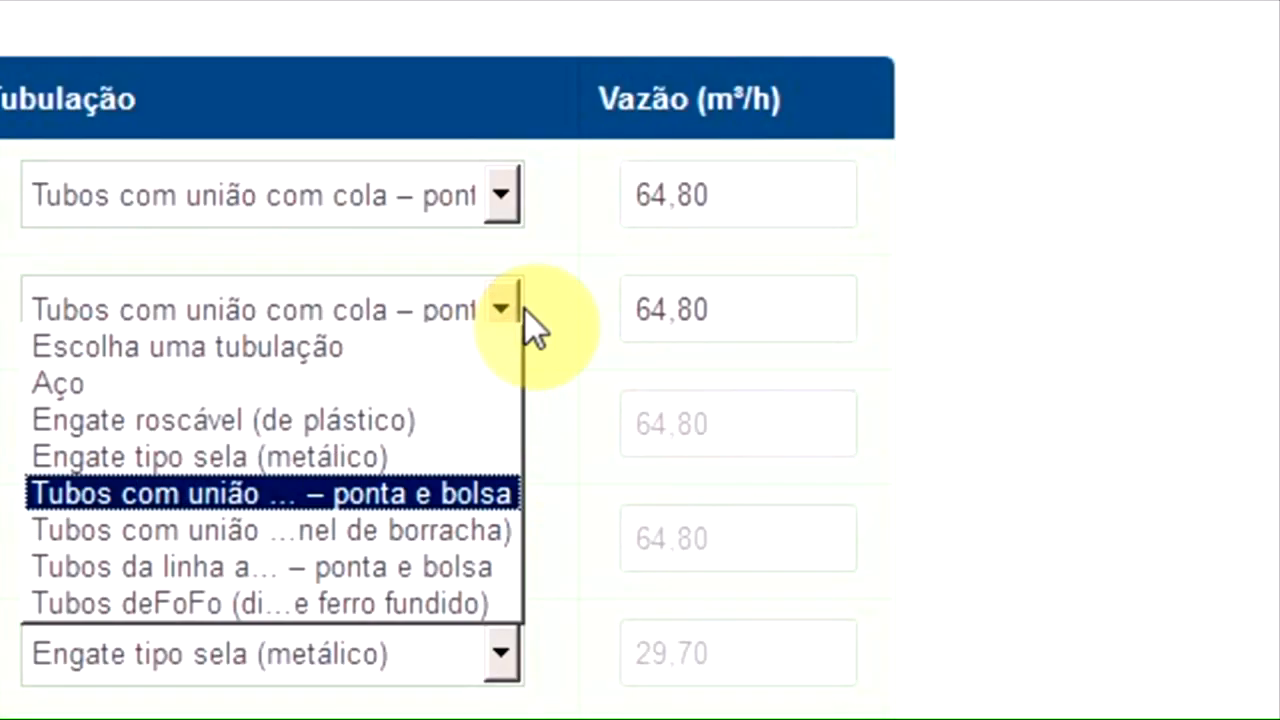
pyautogui.click(466, 456)
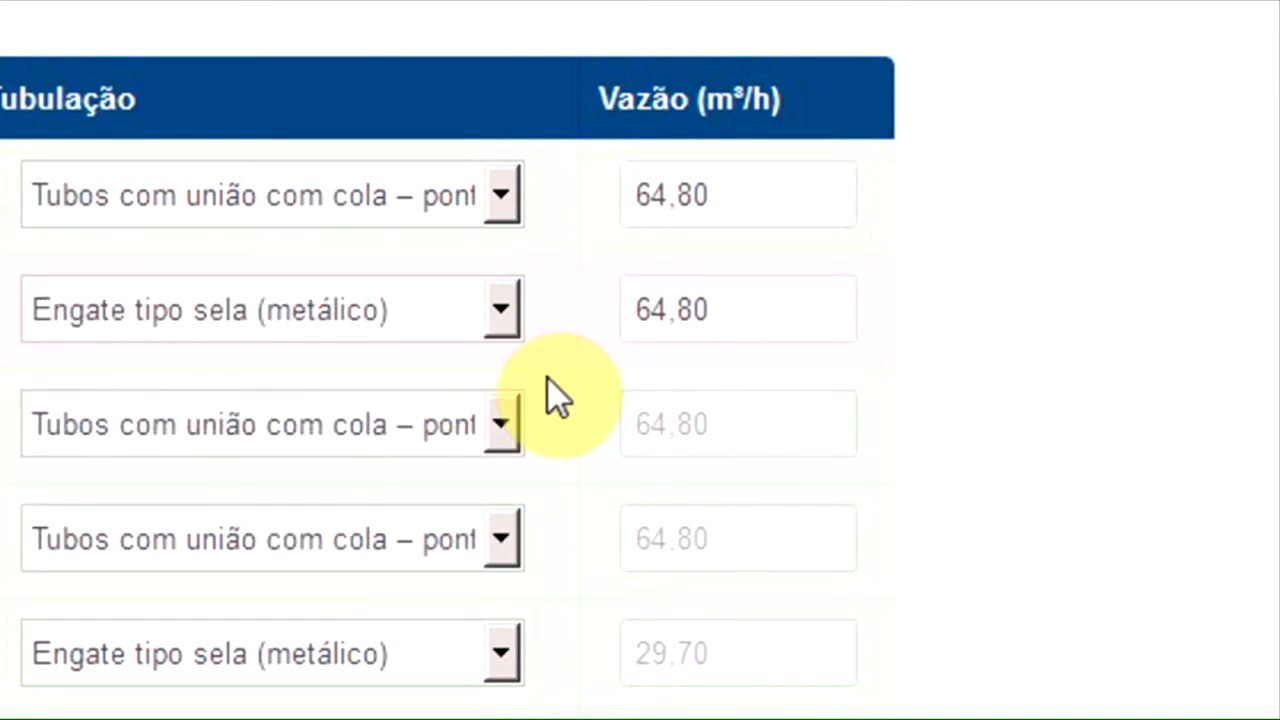
pyautogui.click(503, 310)
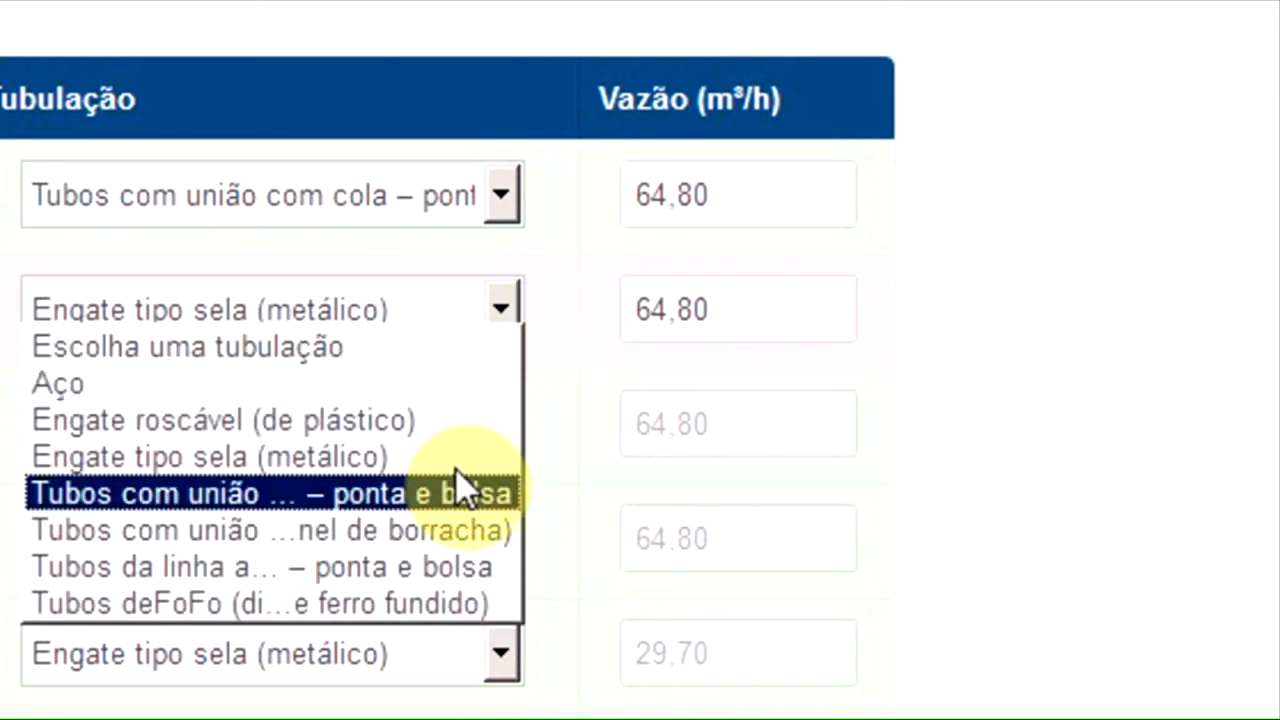
pyautogui.click(448, 492)
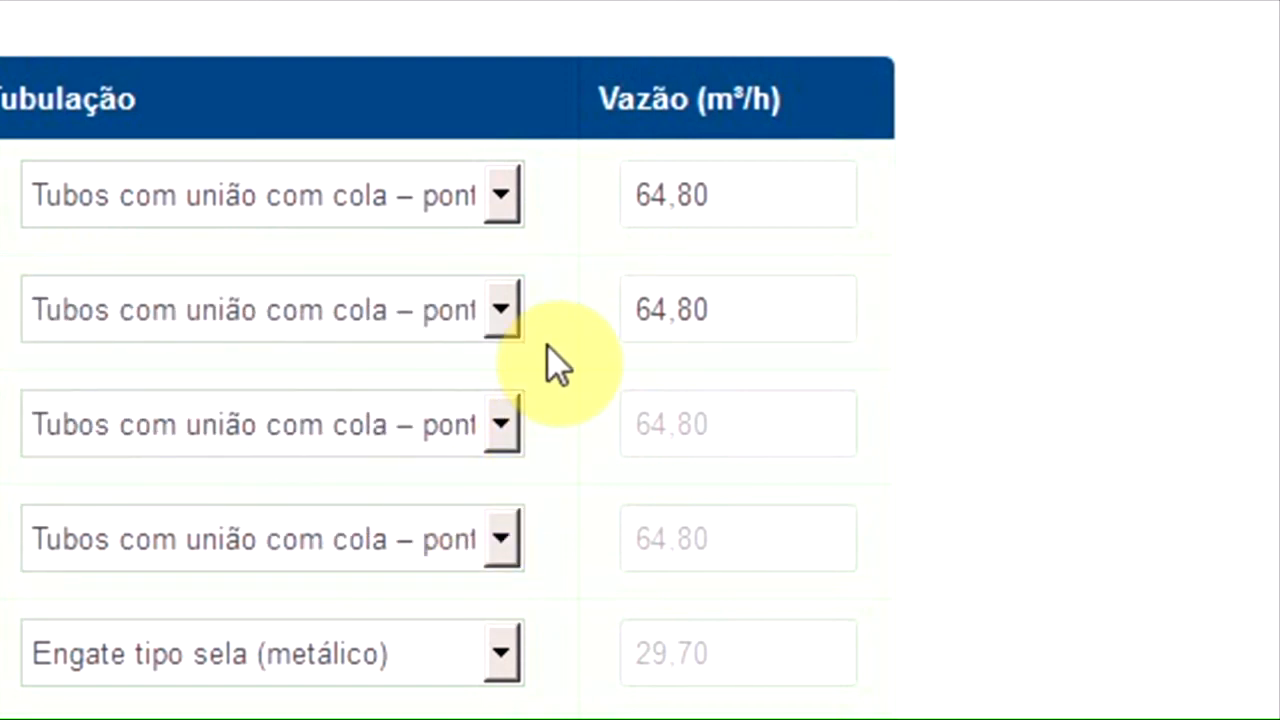